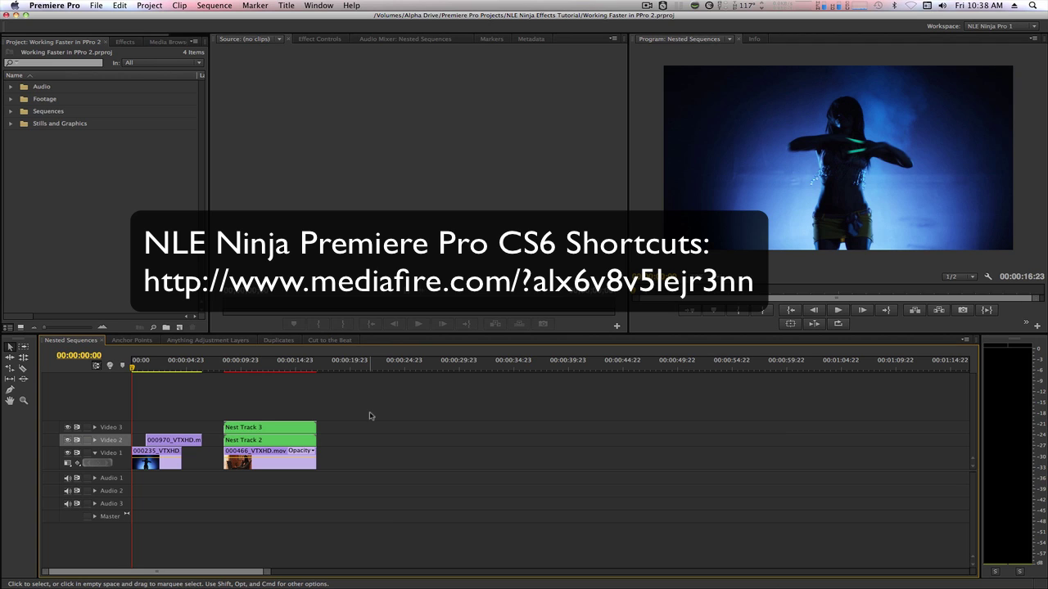
Open the keyboard shortcuts settings.
{"action": "left_click", "coordinate": [59, 5]}
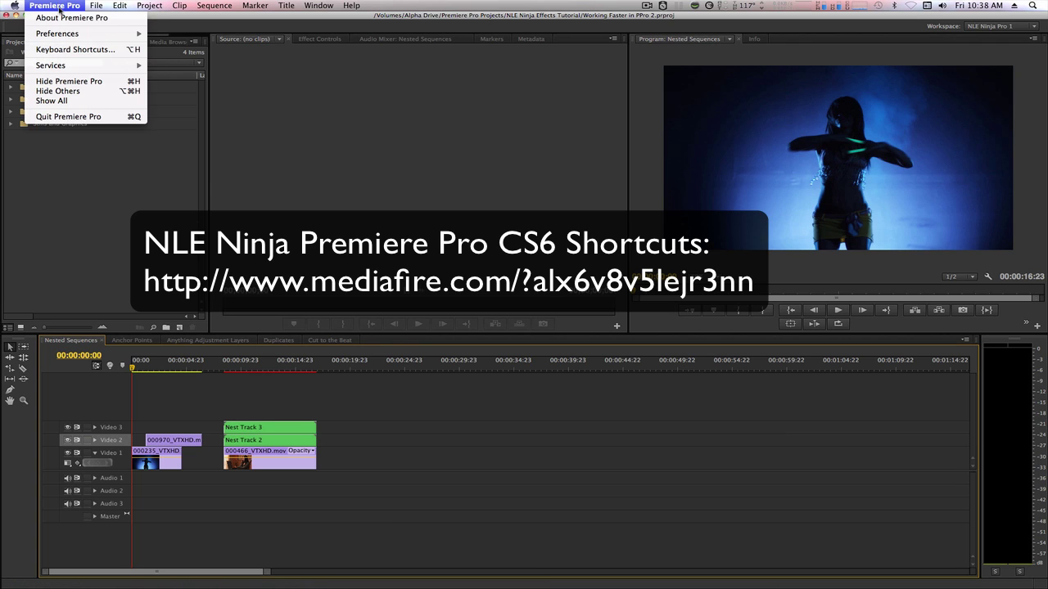
{"action": "left_click", "coordinate": [69, 50]}
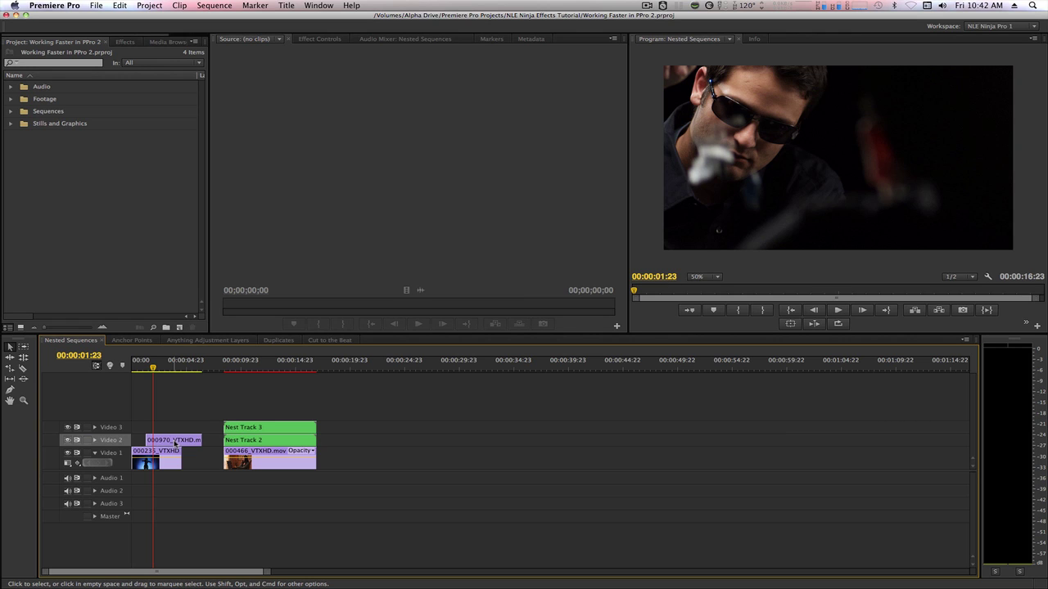
Nest the 000970_VTXHD.mov clip on the Video 2 track.
{"action": "left_click", "coordinate": [174, 442]}
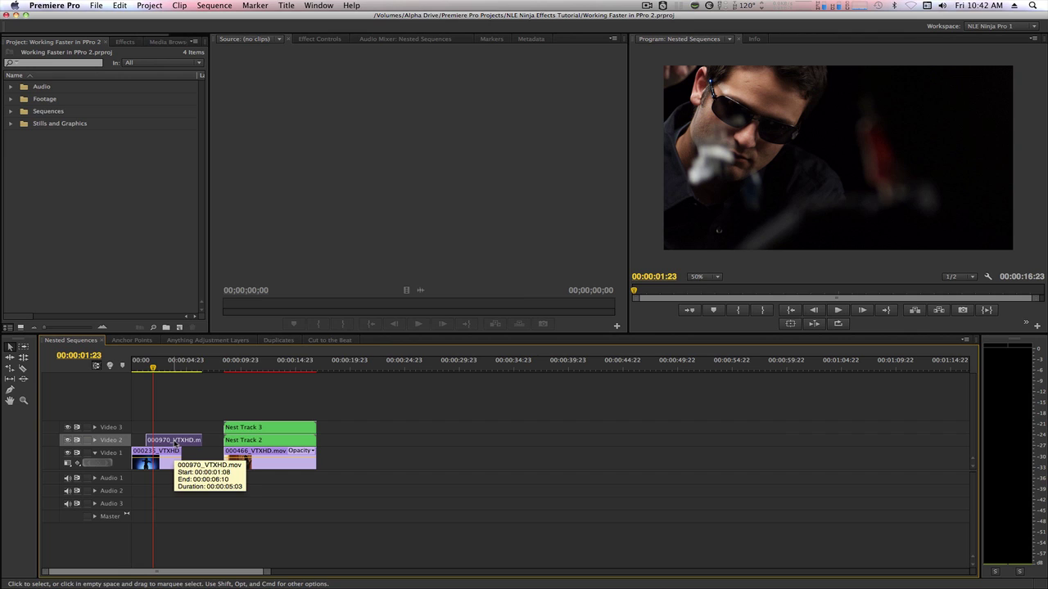
{"action": "key", "text": "alt+n"}
{"action": "left_click", "coordinate": [173, 418]}
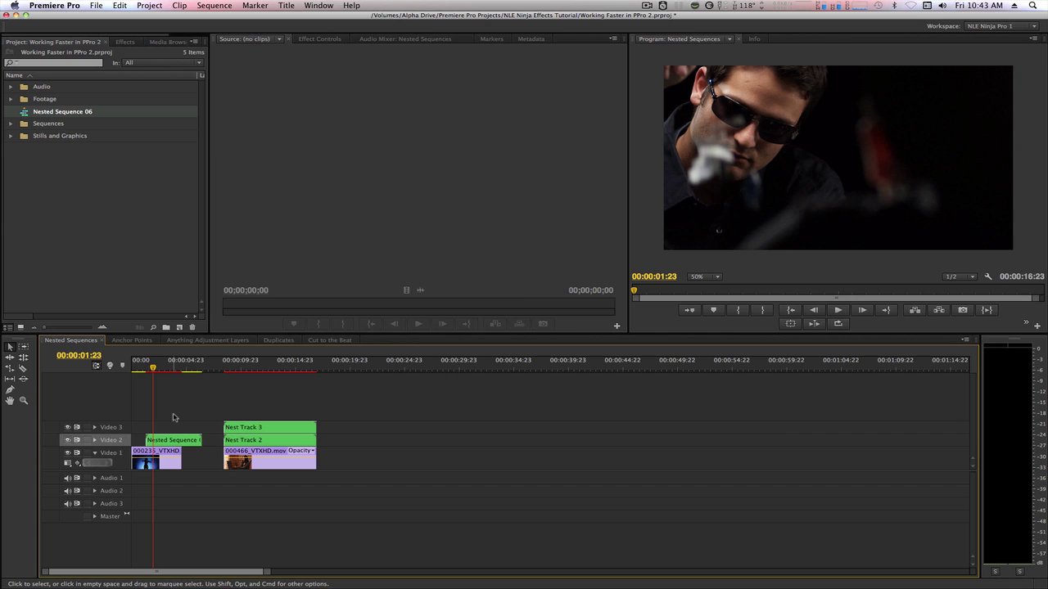
Rename the nested clip on Video 2 to "My Nest" and copy that name.
{"action": "left_click", "coordinate": [174, 441]}
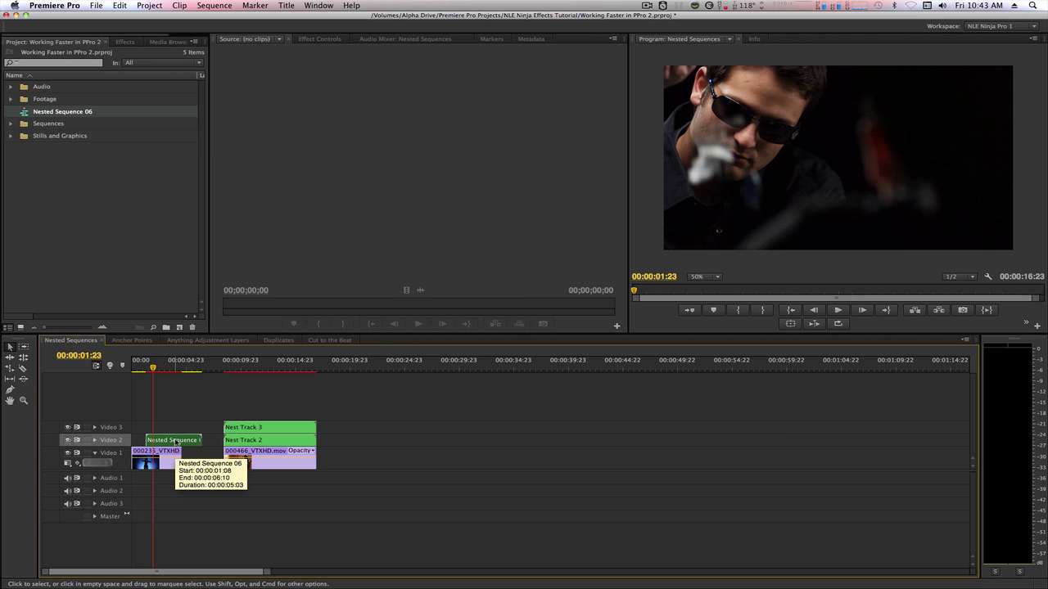
{"action": "key", "text": "super+shift+r"}
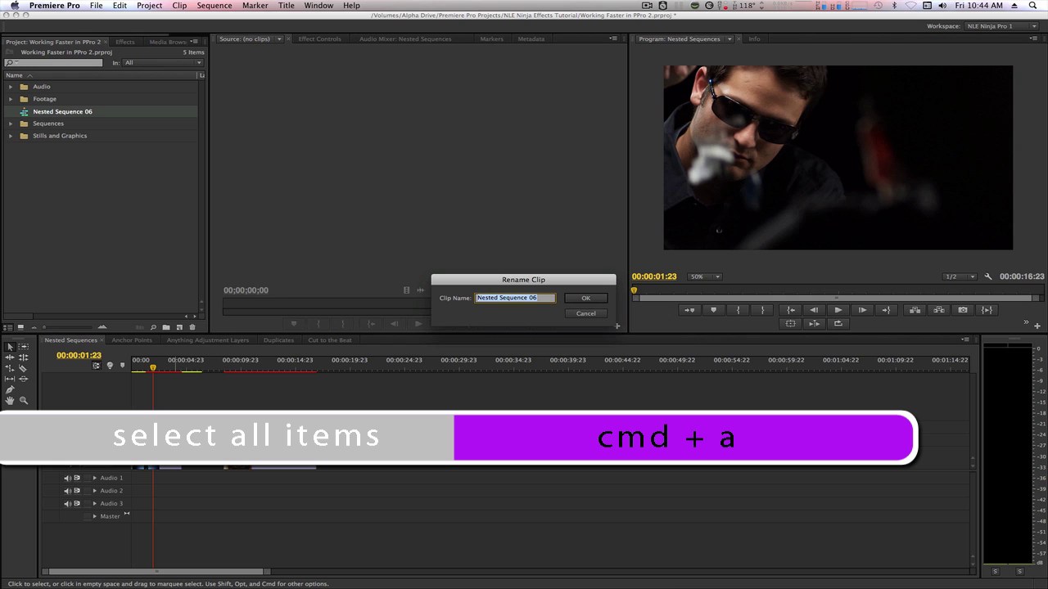
{"action": "type", "text": "My Nest"}
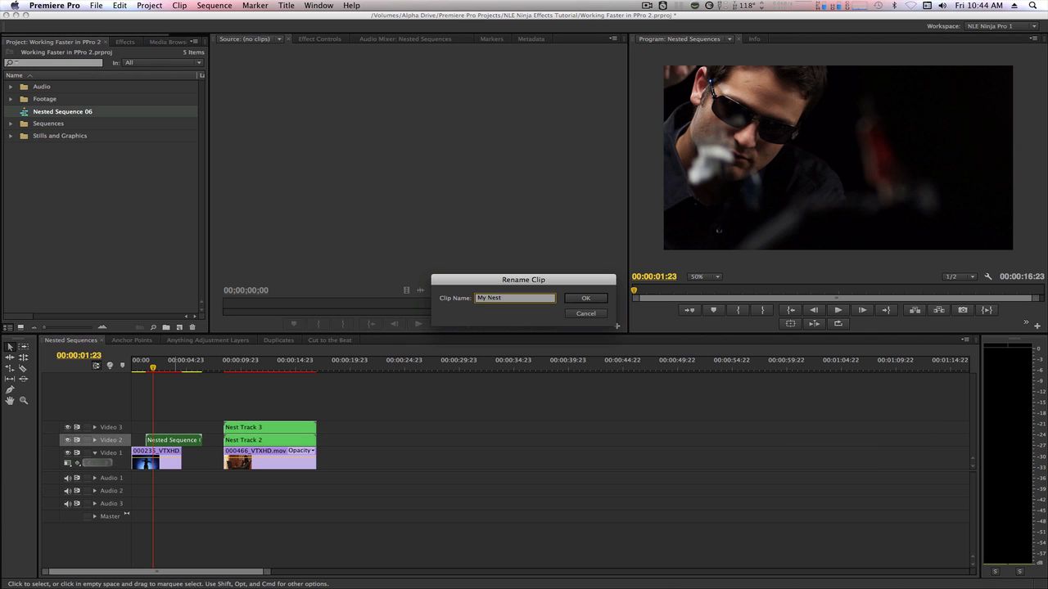
{"action": "key", "text": "super+a"}
{"action": "key", "text": "super+c"}
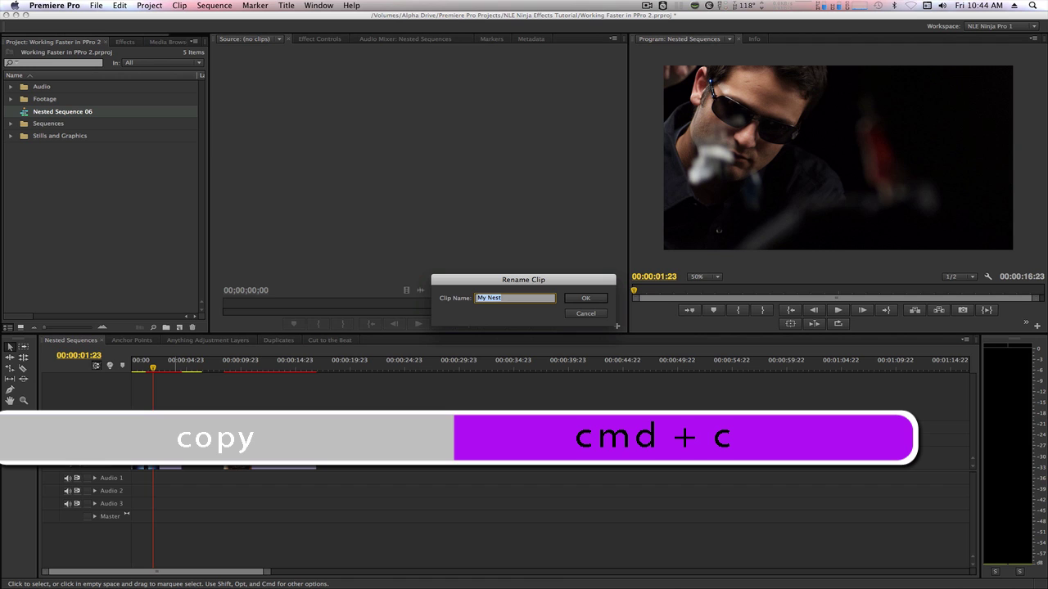
{"action": "left_click", "coordinate": [577, 299]}
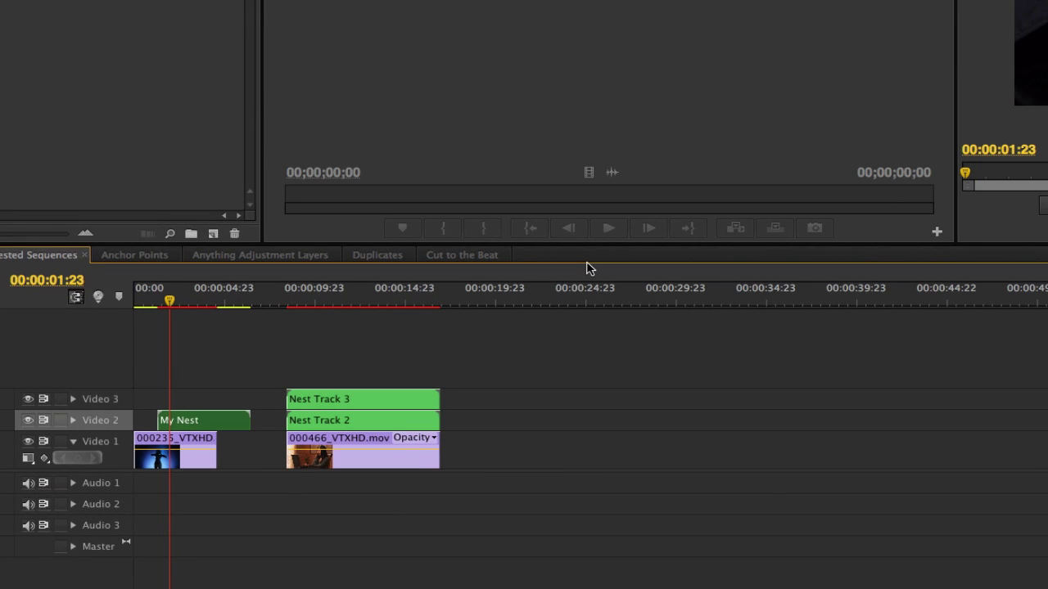
{"action": "left_click", "coordinate": [279, 363]}
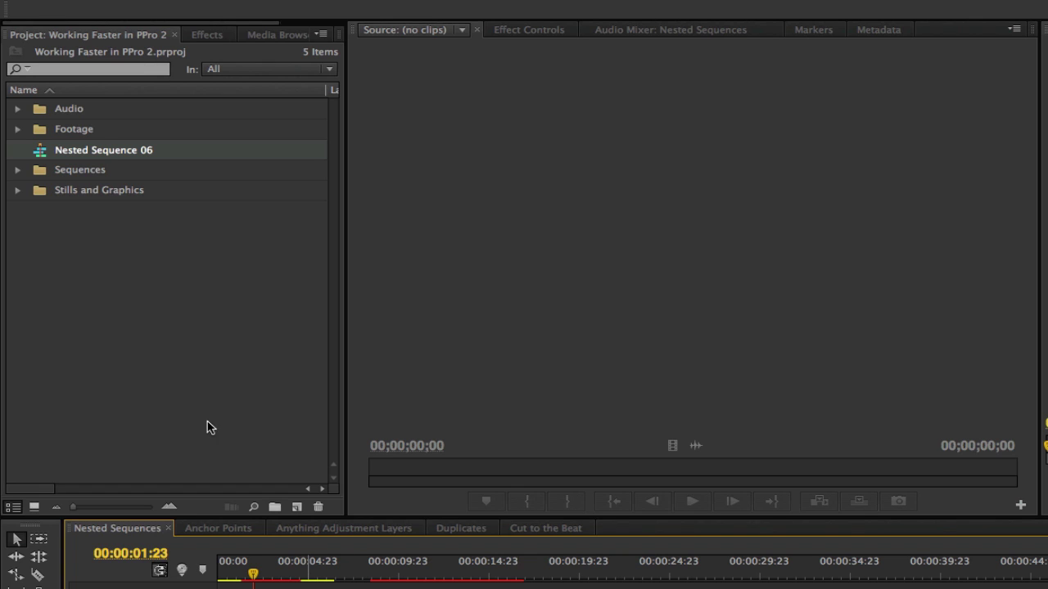
Rename the new nested sequence in the project to "My Nest" as well.
{"action": "left_click", "coordinate": [112, 154]}
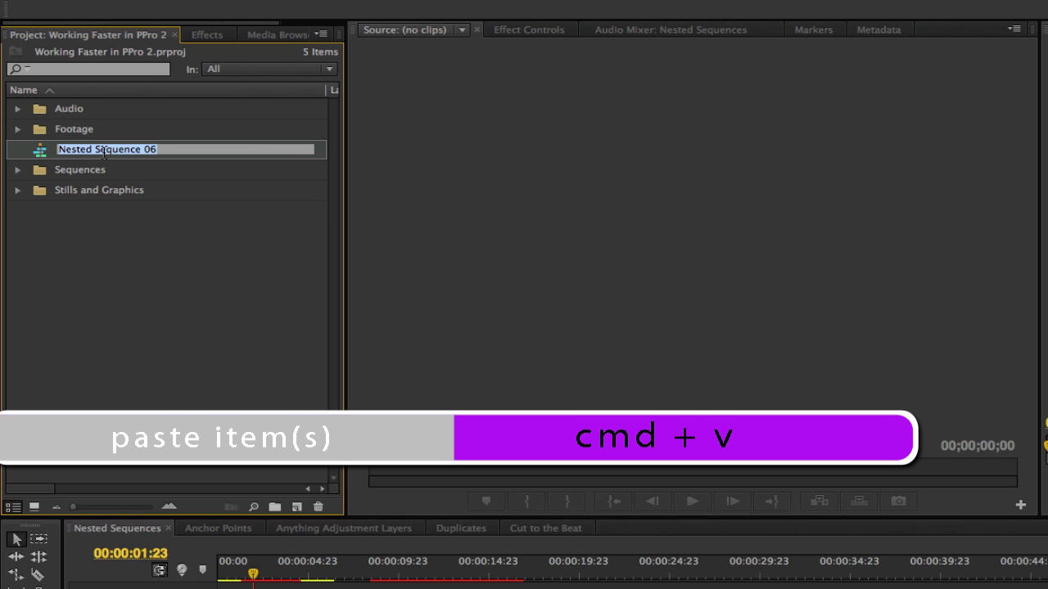
{"action": "type", "text": "My Nest"}
{"action": "key", "text": "Return"}
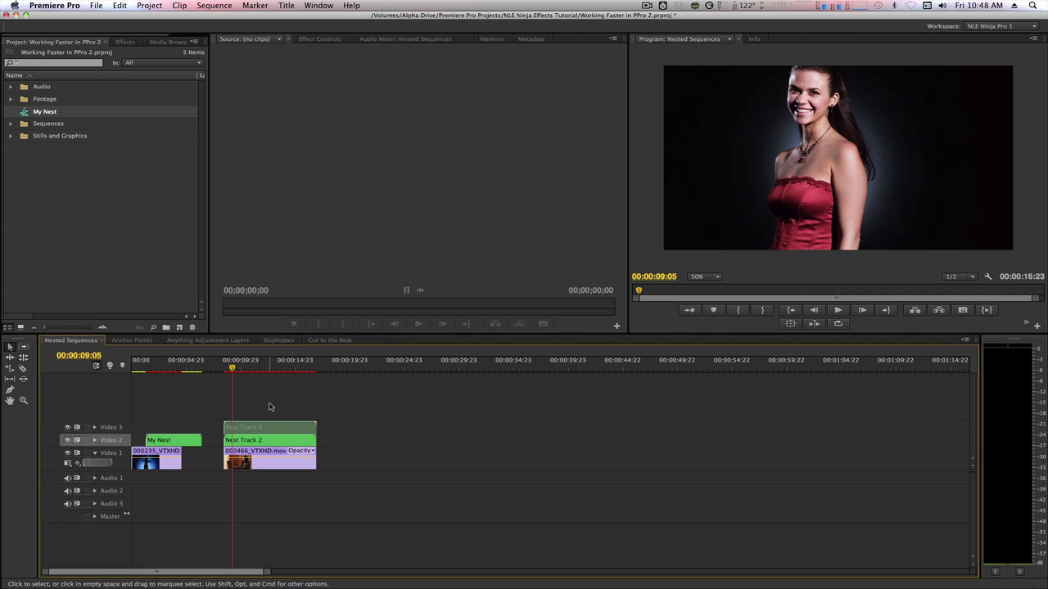
Open the nested sequence under the playhead at 00:00:09:05 with Video 2 targeted, and close it again.
{"action": "key", "text": "shift"}
{"action": "key", "text": "shift+t"}
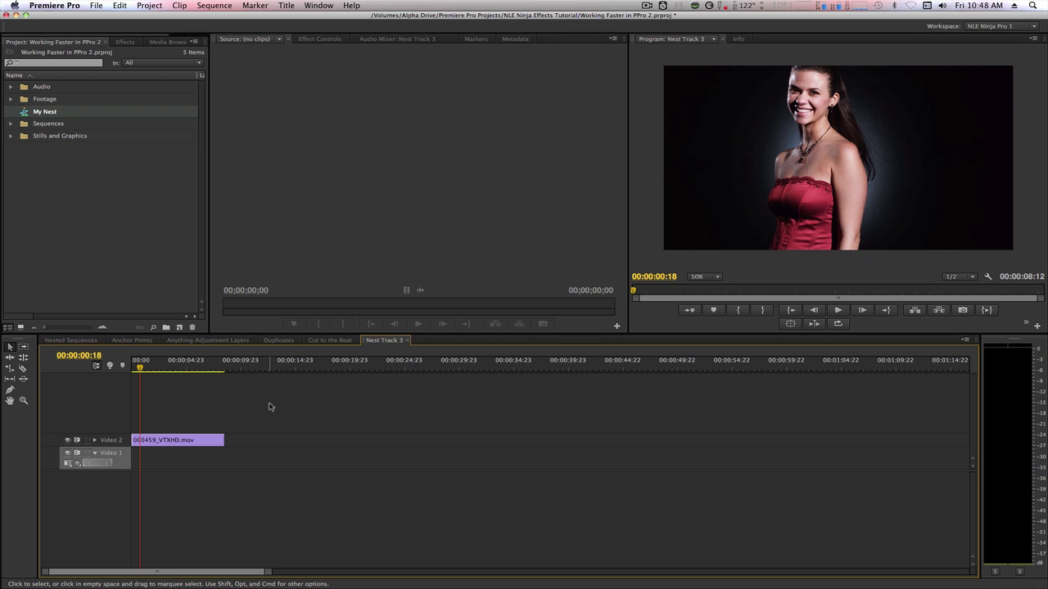
{"action": "key", "text": "super+w"}
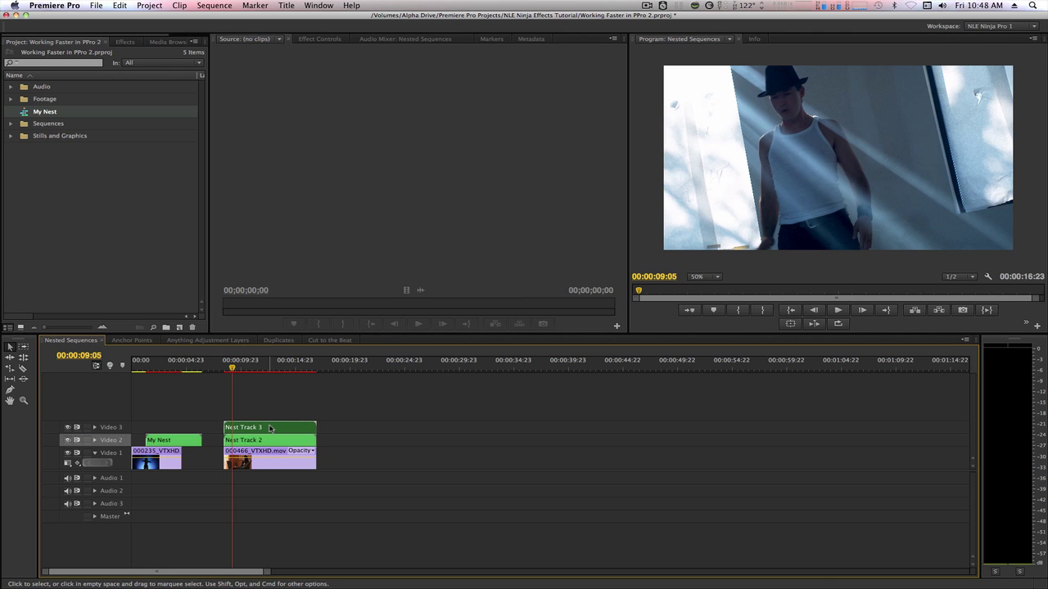
Compare which nested sequence opens at the playhead with Video 2 and Video 3 both targeted and with only Video 2 targeted.
{"action": "left_click", "coordinate": [115, 429]}
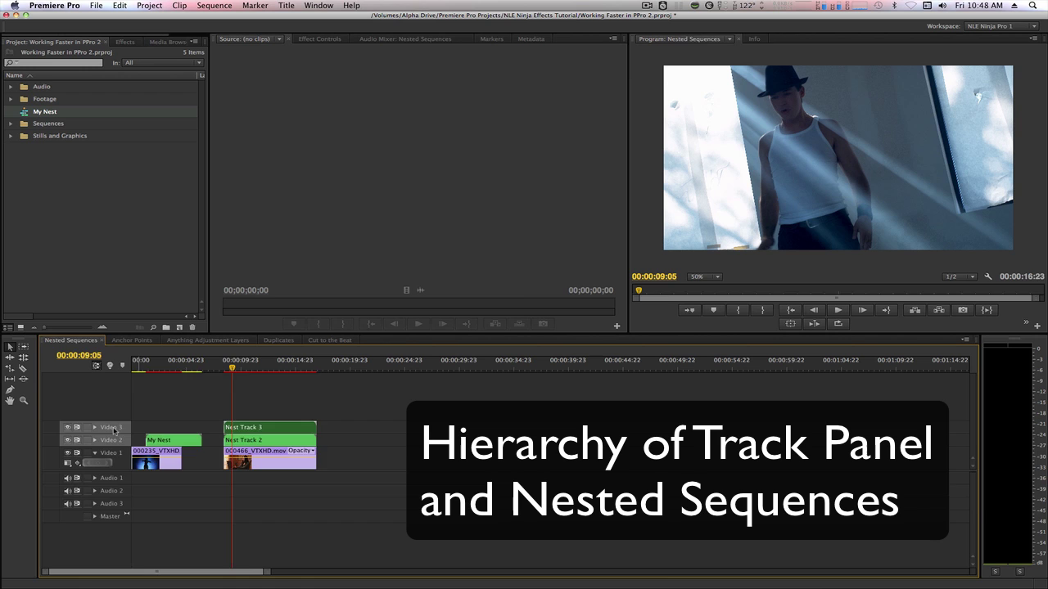
{"action": "key", "text": "shift+t"}
{"action": "key", "text": "super+w"}
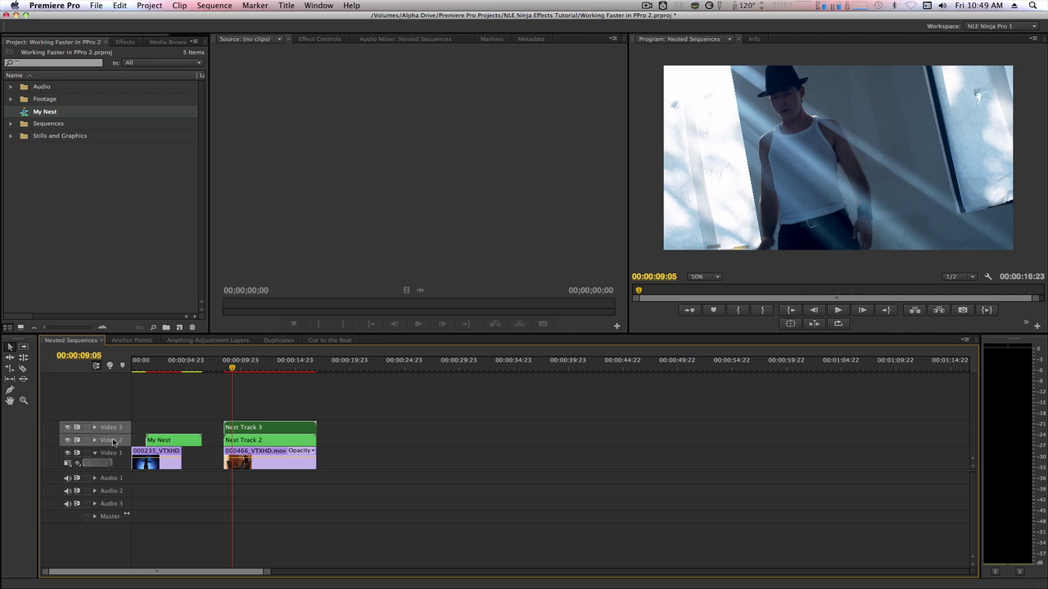
{"action": "left_click", "coordinate": [112, 429]}
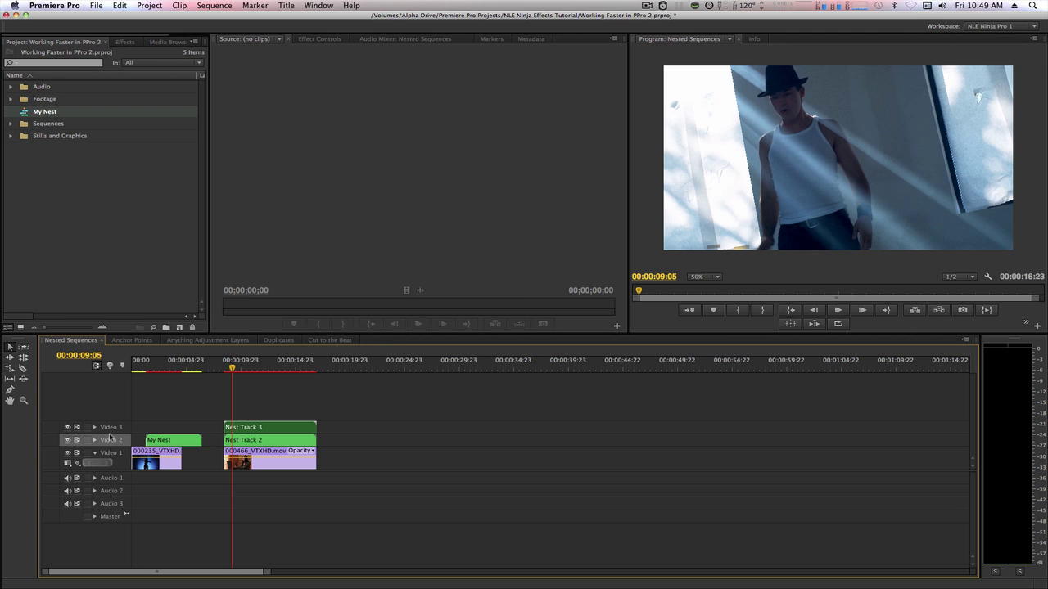
{"action": "key", "text": "shift+t"}
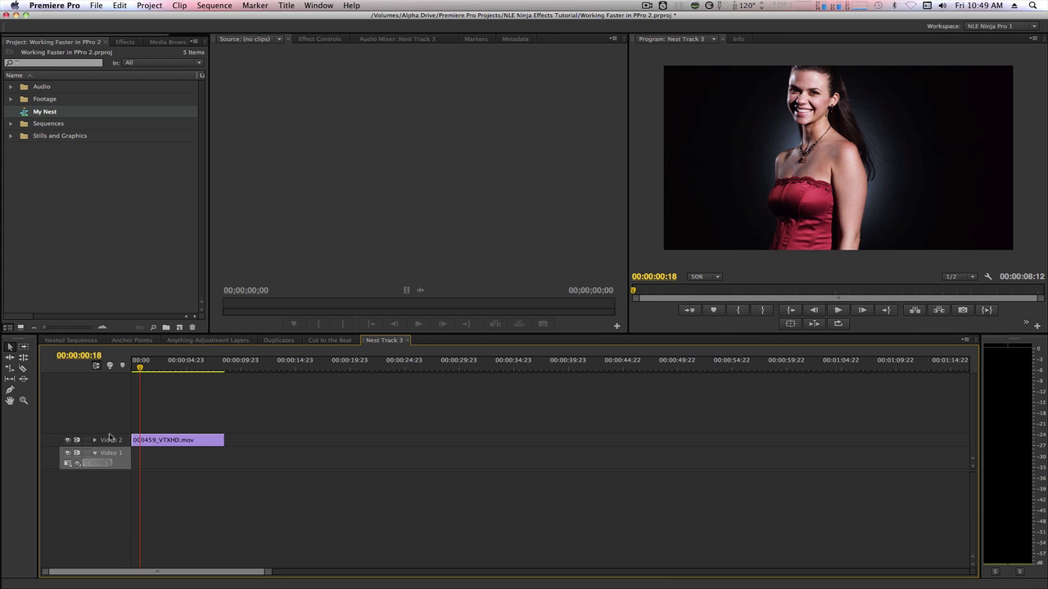
{"action": "key", "text": "super+w"}
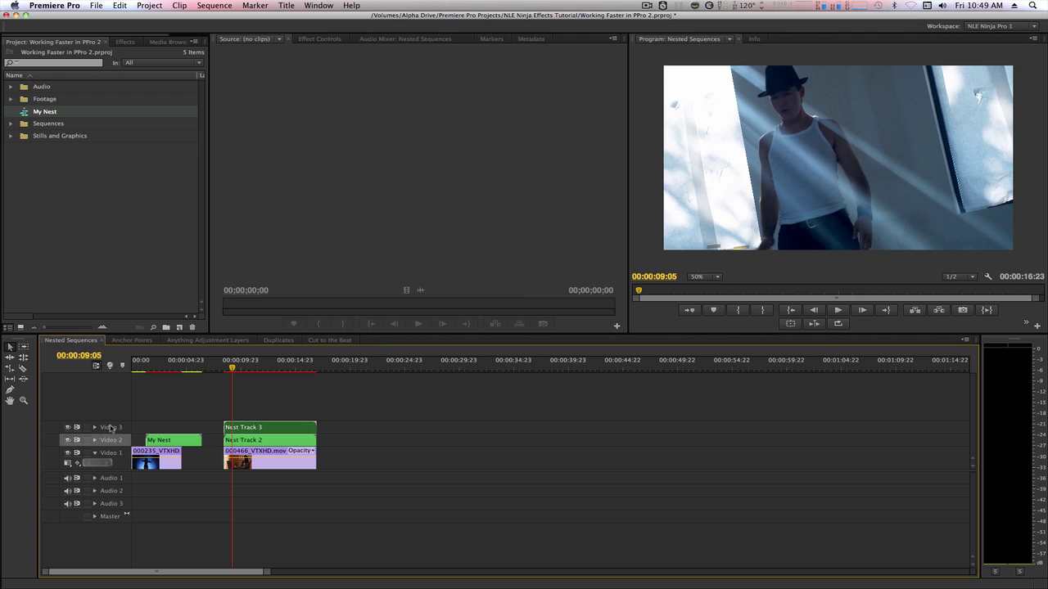
Target only Video 3 to open and close nested sequences at the playhead, and disable the Nest Track 3 clip.
{"action": "left_click", "coordinate": [112, 427]}
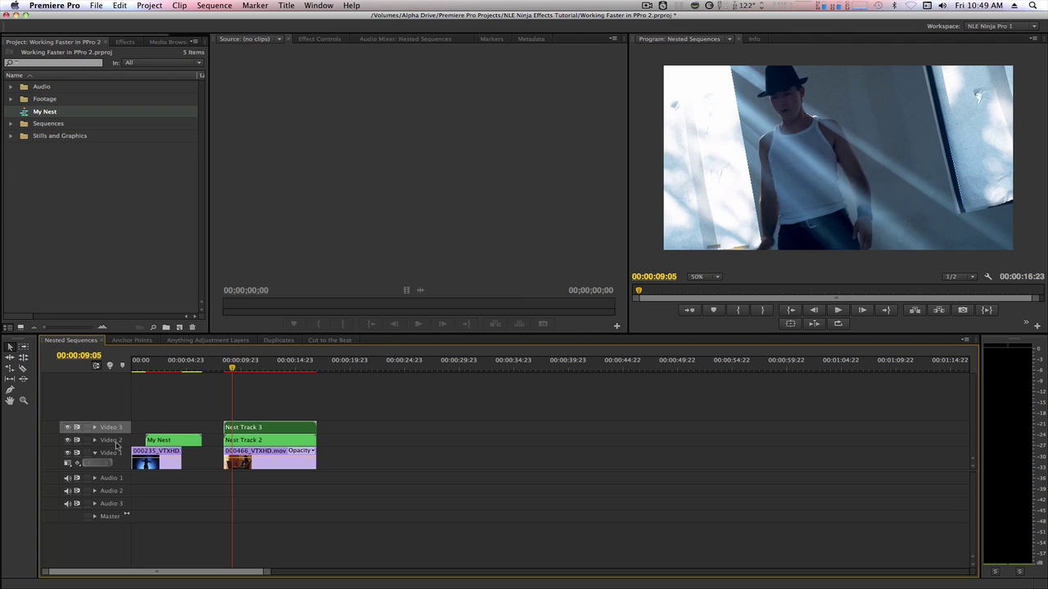
{"action": "key", "text": "shift+t"}
{"action": "key", "text": "super+w"}
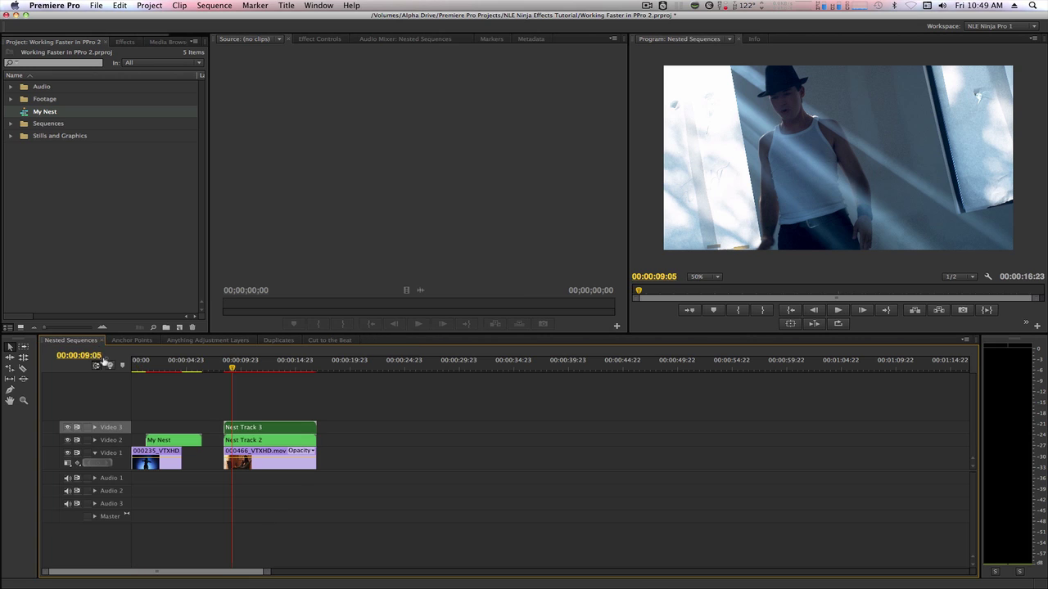
{"action": "left_click", "coordinate": [121, 439], "text": "shift"}
{"action": "key", "text": "d"}
{"action": "key", "text": "shift+t"}
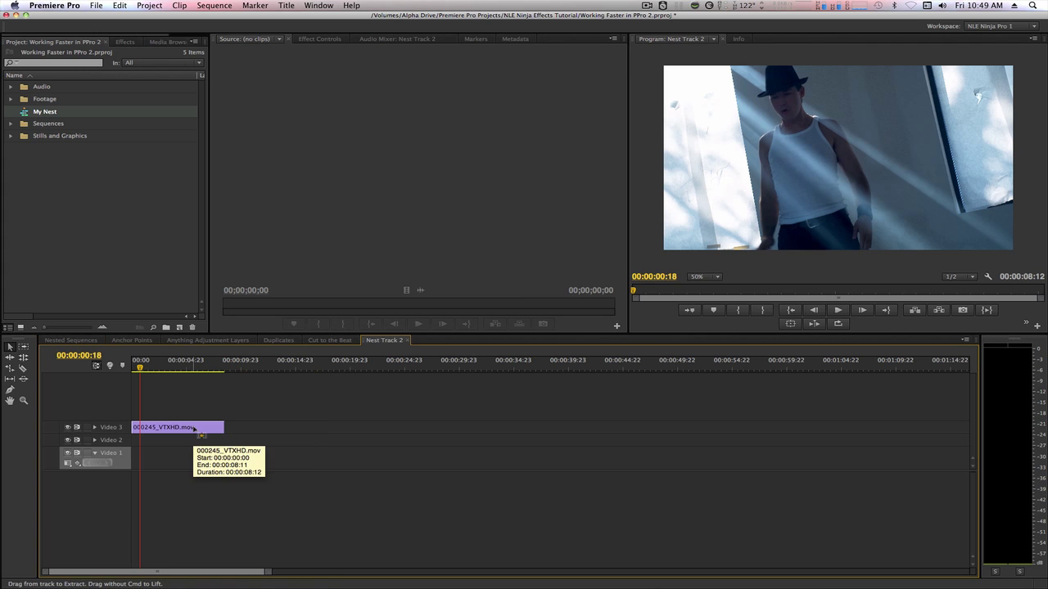
{"action": "key", "text": "super+w"}
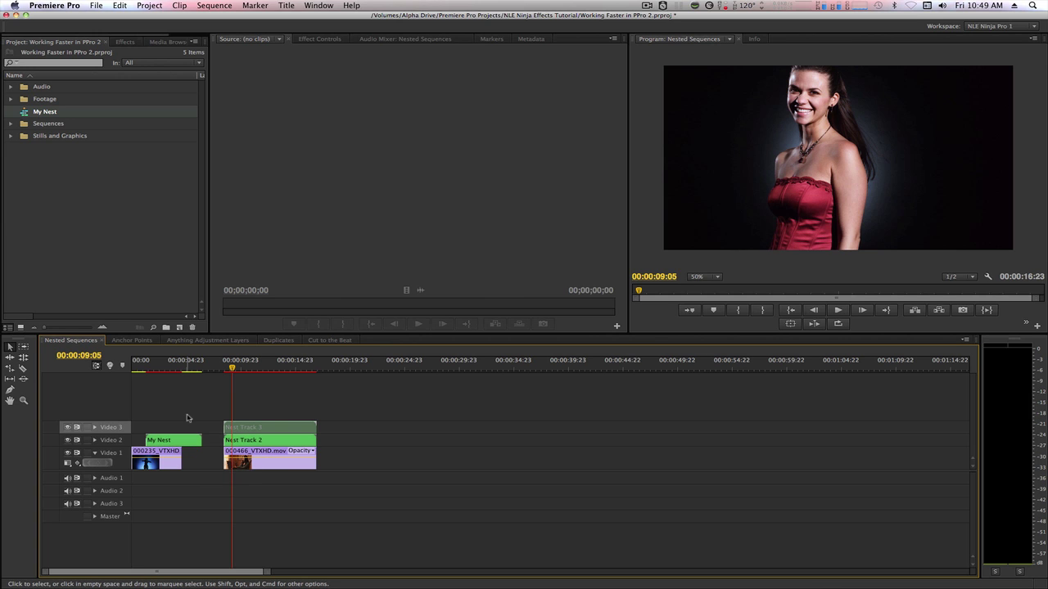
{"action": "key", "text": "super+shift+e"}
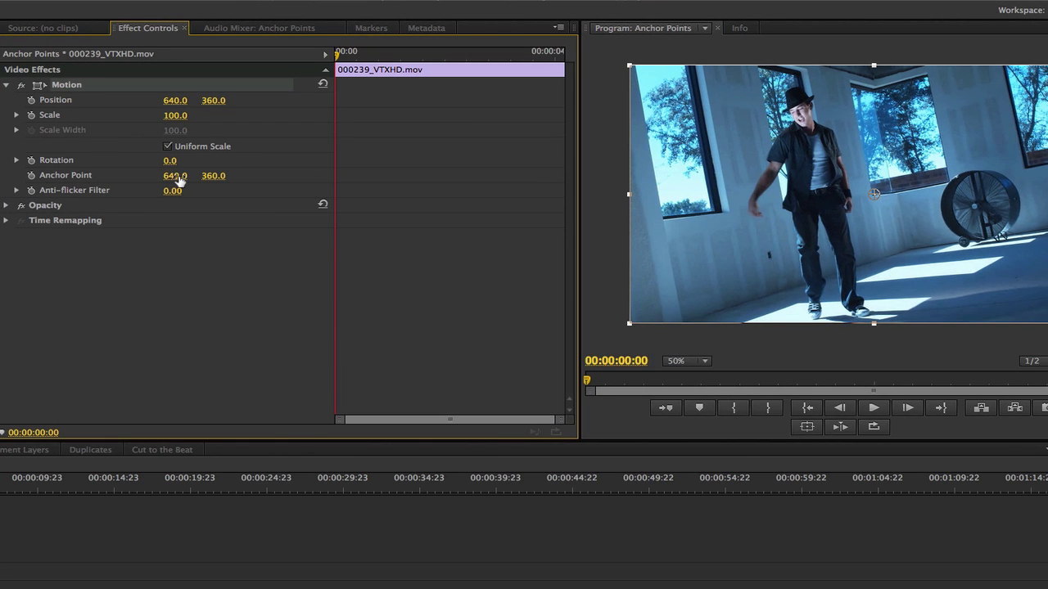
Set the anchor point of the 000239_VTXHD.mov clip to 0, 0.
{"action": "left_click", "coordinate": [177, 176]}
{"action": "type", "text": "0"}
{"action": "key", "text": "Tab"}
{"action": "type", "text": "0"}
{"action": "key", "text": "Return"}
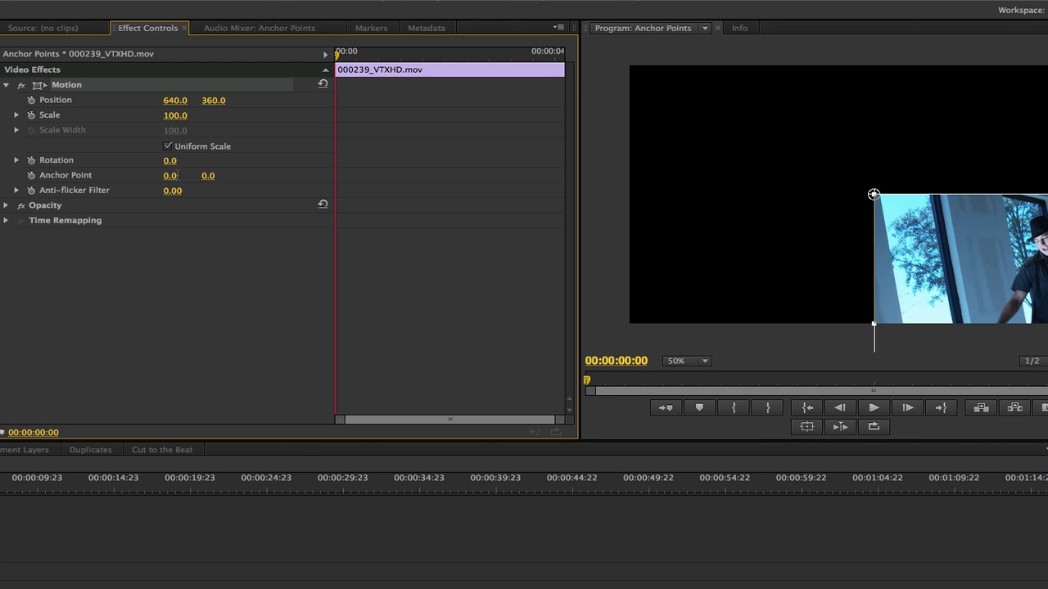
Set the position of the 000239_VTXHD.mov clip to 0, 0.
{"action": "left_click", "coordinate": [178, 100]}
{"action": "type", "text": "0"}
{"action": "key", "text": "Tab"}
{"action": "type", "text": "0"}
{"action": "key", "text": "Return"}
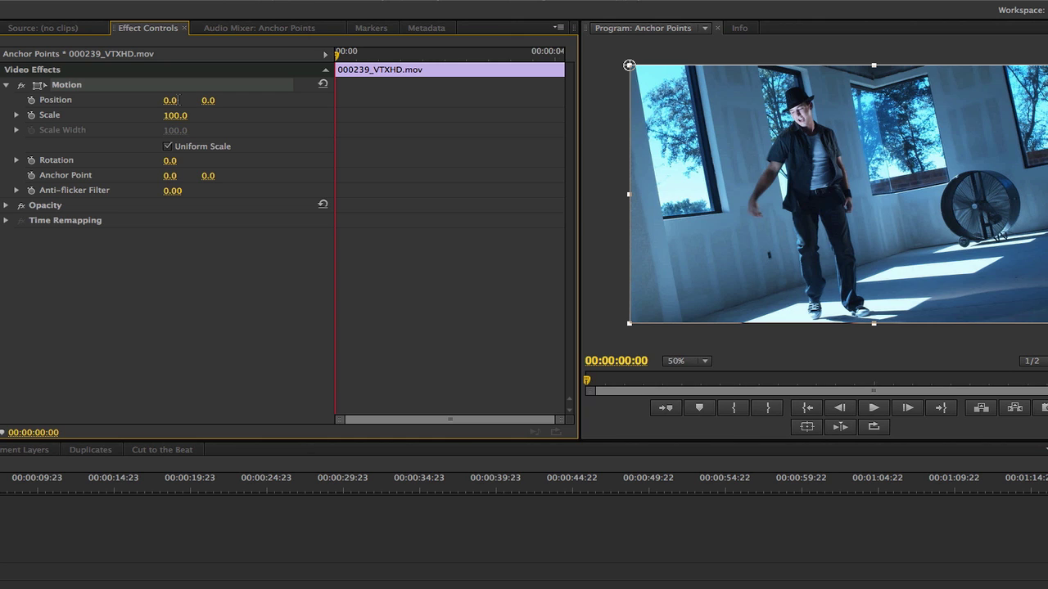
Test rotating the 000239_VTXHD.mov clip about its corner anchor point and reset the rotation to 0.
{"action": "mouse_move", "coordinate": [167, 168]}
{"action": "left_mouse_down"}
{"action": "mouse_move", "coordinate": [131, 168]}
{"action": "mouse_move", "coordinate": [229, 167]}
{"action": "mouse_move", "coordinate": [148, 168]}
{"action": "mouse_move", "coordinate": [182, 161]}
{"action": "left_mouse_up"}
{"action": "left_click", "coordinate": [181, 161]}
{"action": "type", "text": "0"}
{"action": "key", "text": "Return"}
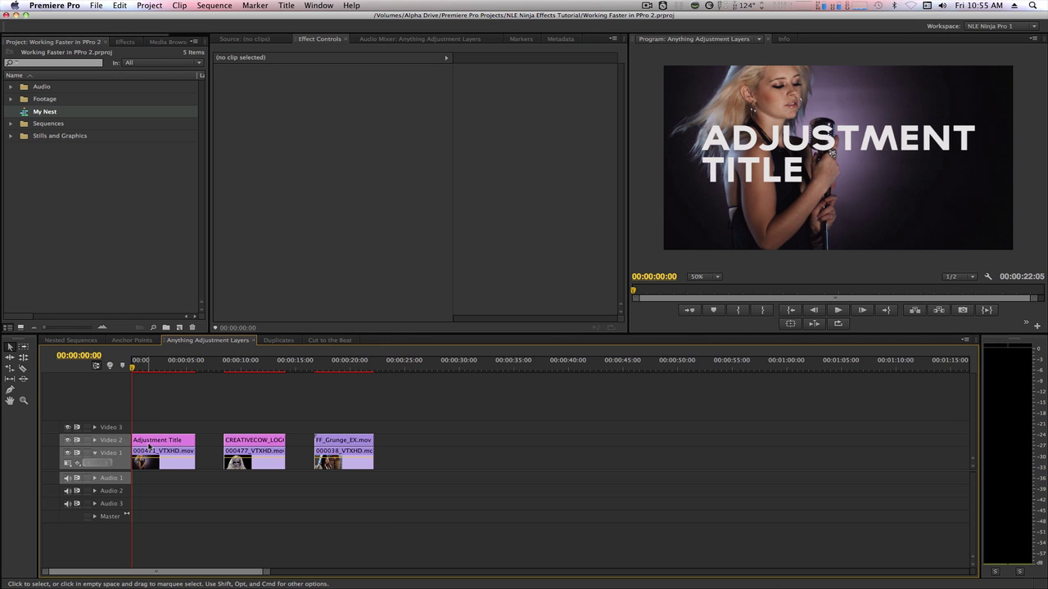
Turn the Adjustment Title clip into an adjustment layer and apply the Find Edges video effect to it.
{"action": "right_click", "coordinate": [150, 439]}
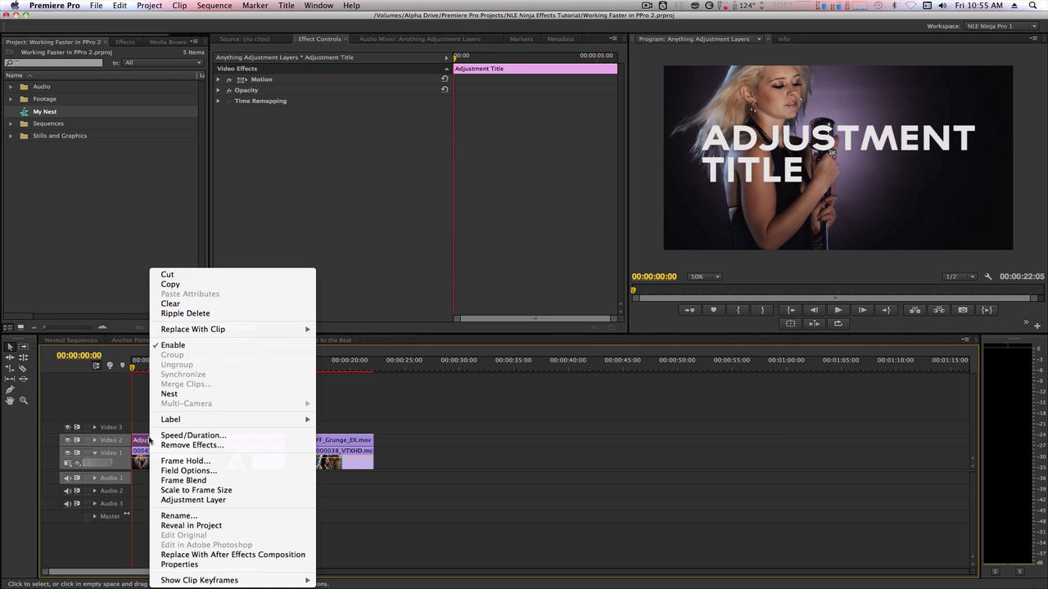
{"action": "left_click", "coordinate": [208, 503]}
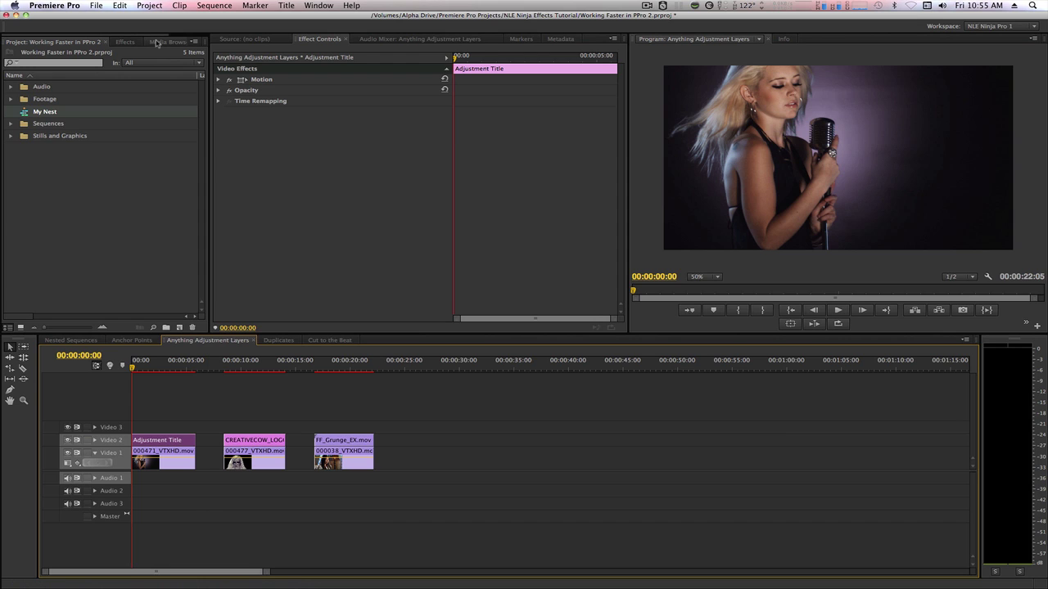
{"action": "left_click", "coordinate": [125, 42]}
{"action": "left_click", "coordinate": [98, 53]}
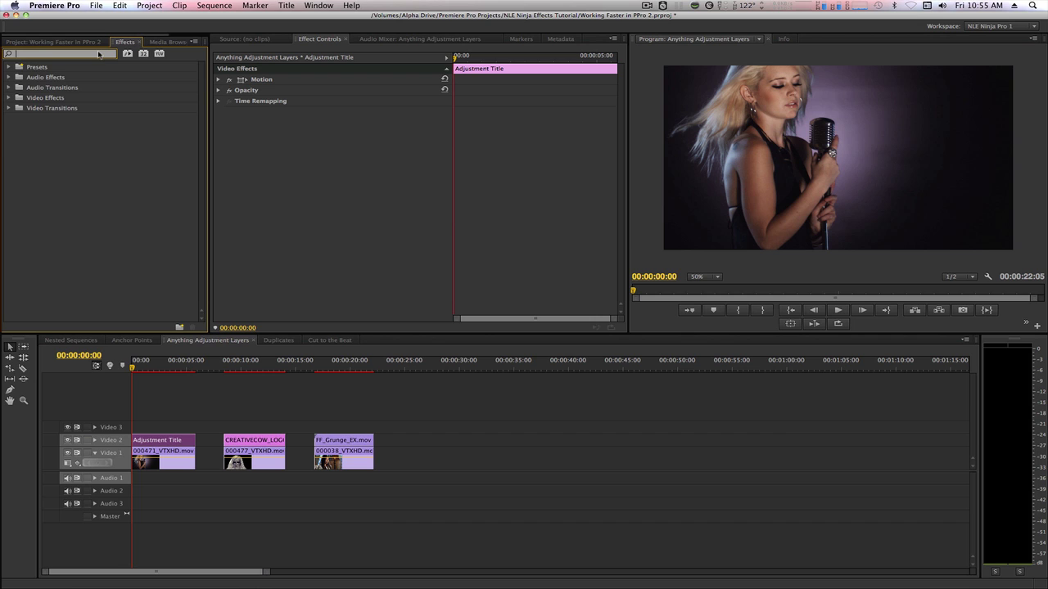
{"action": "type", "text": "find eq"}
{"action": "type", "text": "ges"}
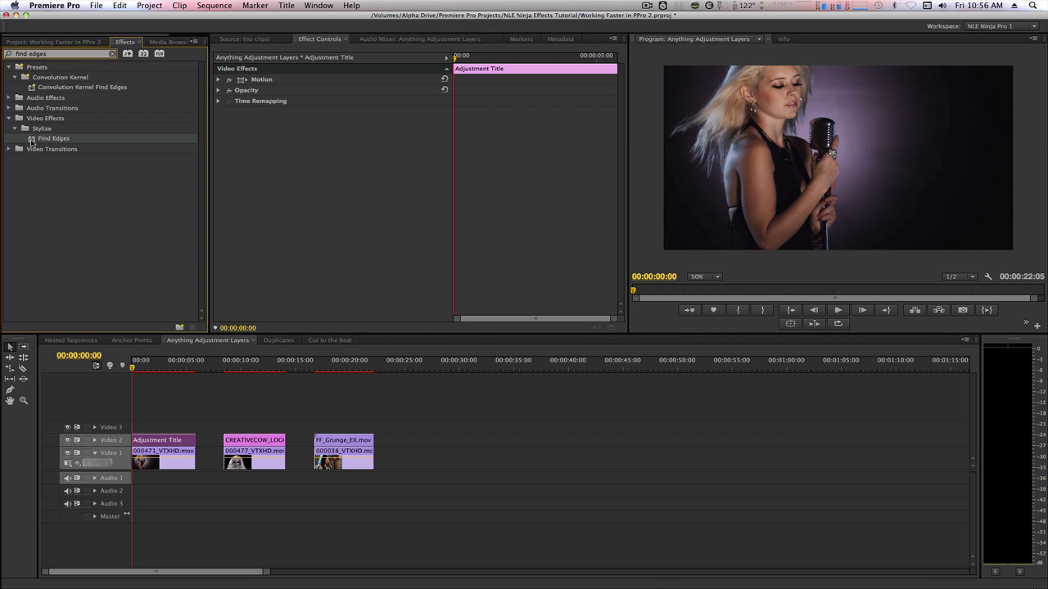
{"action": "double_click", "coordinate": [31, 140]}
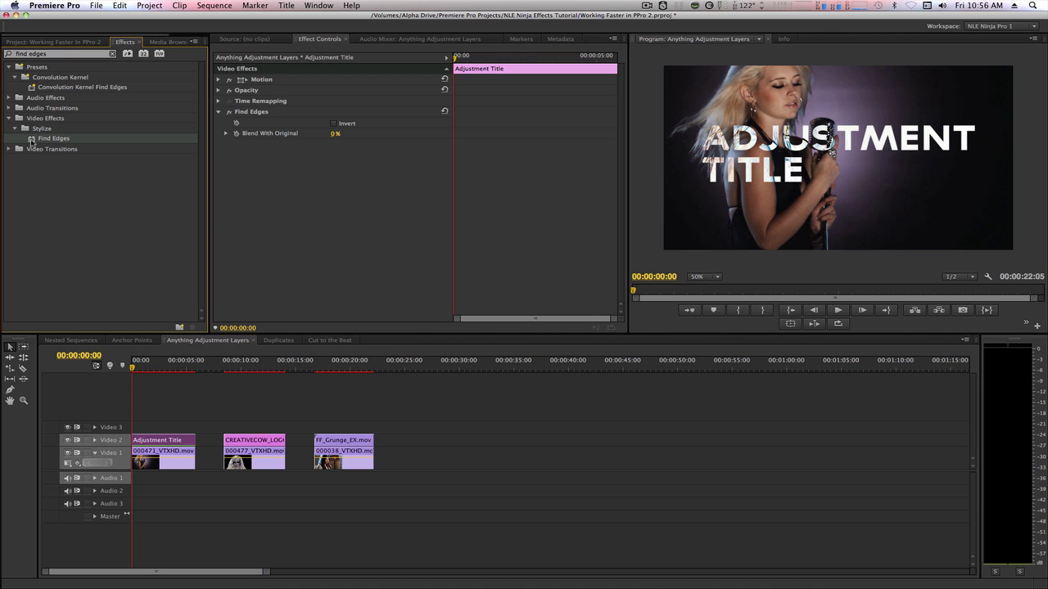
Move the playhead to the CREATIVECOW_LOGO.png clip, at about 00:00:08:19, and turn the clip into an adjustment layer.
{"action": "left_click", "coordinate": [229, 370]}
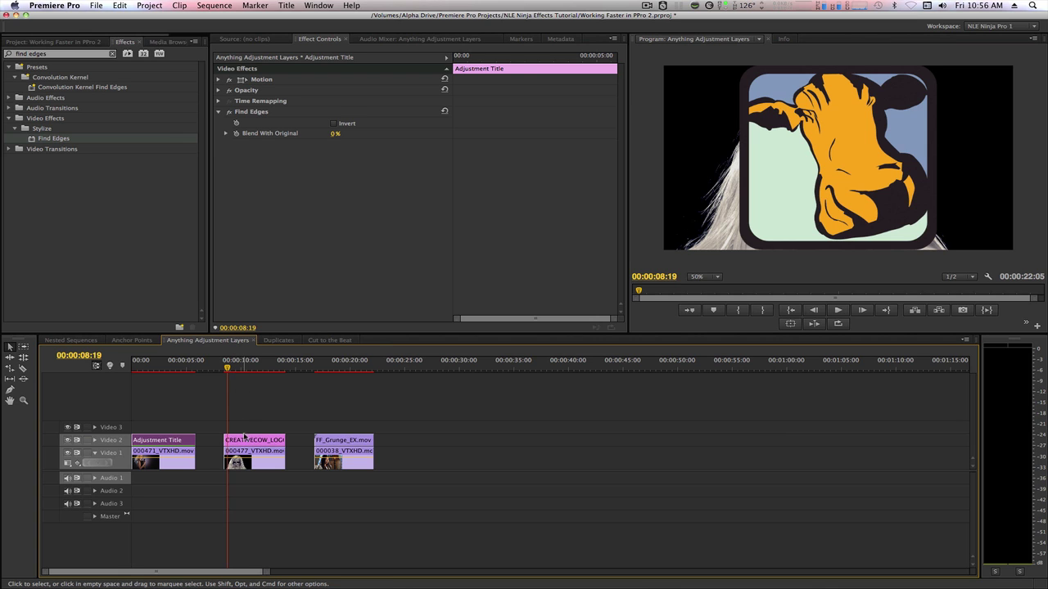
{"action": "right_click", "coordinate": [244, 442]}
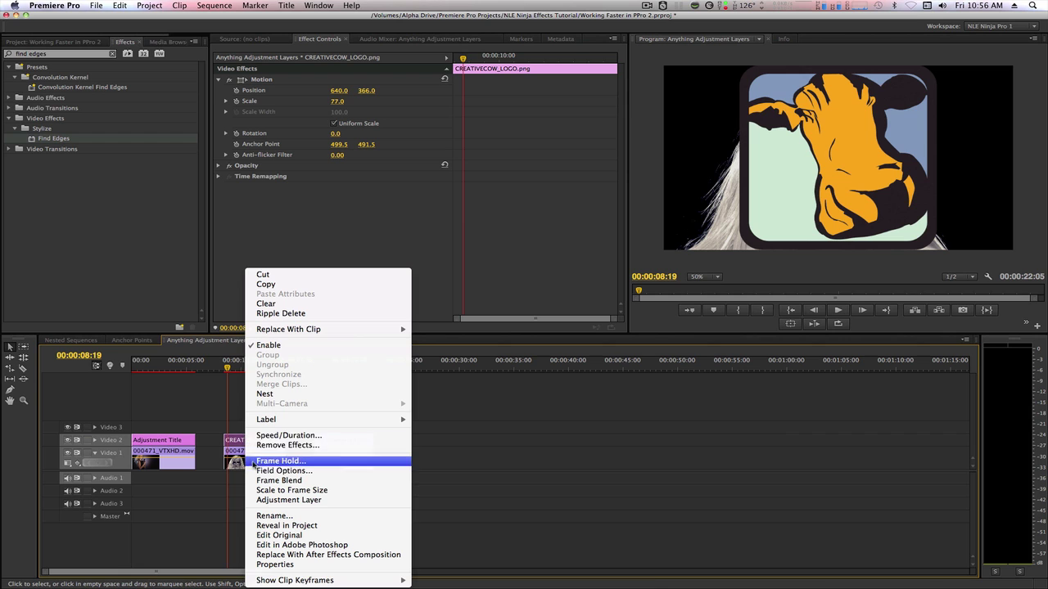
{"action": "left_click", "coordinate": [281, 500]}
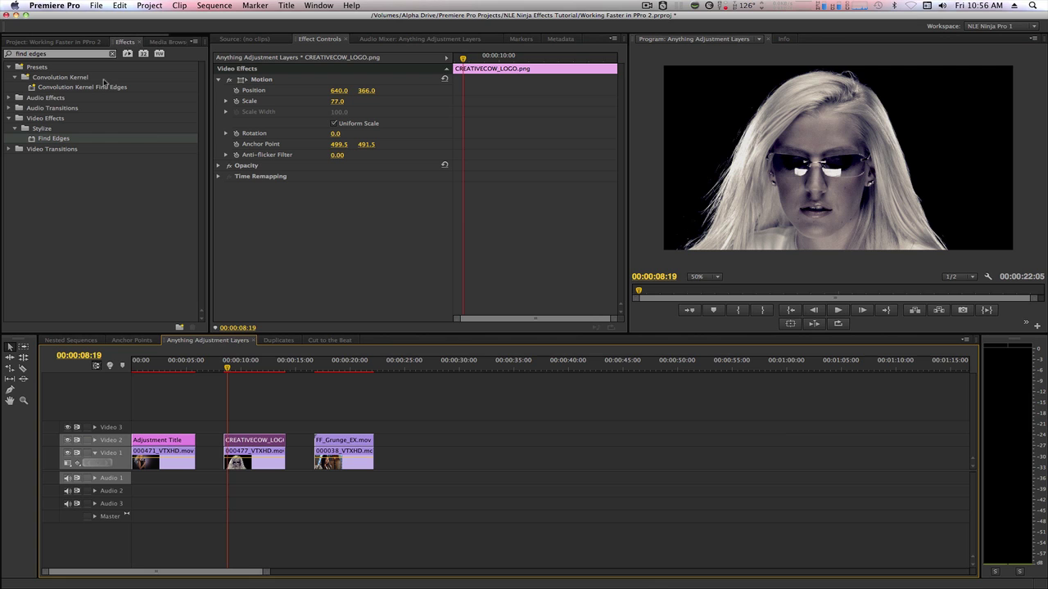
Apply the Replicate video effect to the CREATIVECOW_LOGO.png adjustment layer and increase its Count.
{"action": "left_click", "coordinate": [57, 54]}
{"action": "type", "text": "replicate"}
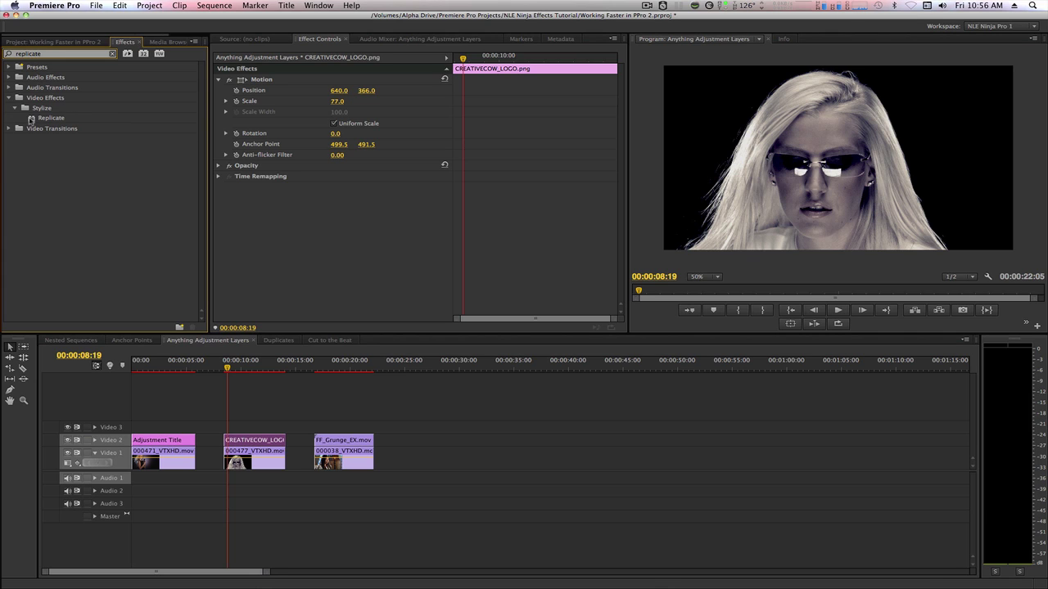
{"action": "double_click", "coordinate": [31, 120]}
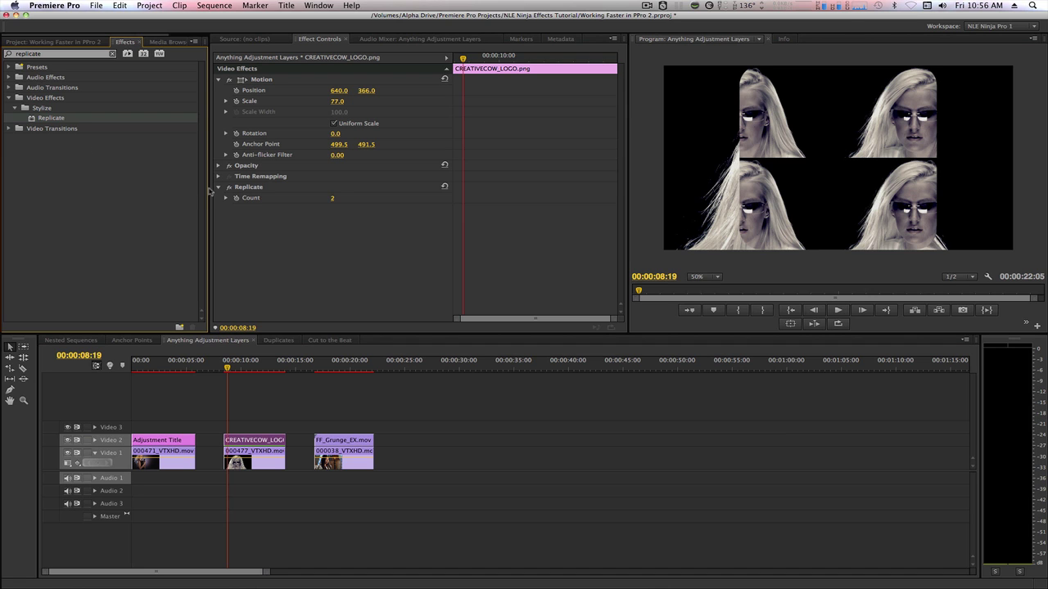
{"action": "left_click", "coordinate": [333, 199]}
{"action": "type", "text": "12"}
{"action": "key", "text": "Return"}
{"action": "mouse_move", "coordinate": [335, 198]}
{"action": "left_mouse_down"}
{"action": "mouse_move", "coordinate": [360, 199]}
{"action": "mouse_move", "coordinate": [345, 200]}
{"action": "left_mouse_up"}
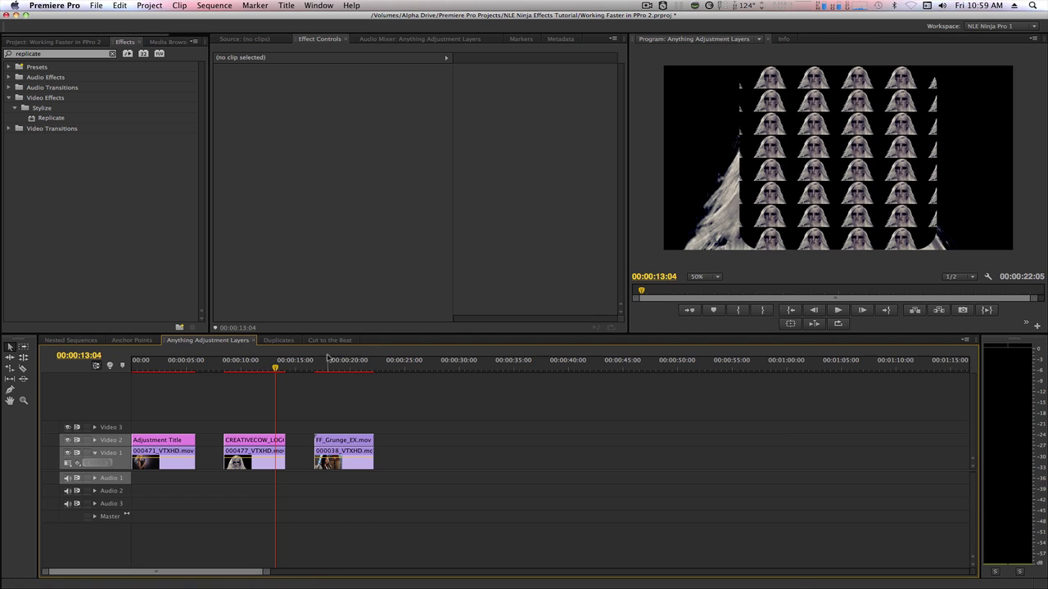
Turn the FF_Grunge_EX.mov clip, at about 00:00:17:23, into an adjustment layer and apply the Solarize video effect from the Stylize group to it.
{"action": "left_click", "coordinate": [328, 363]}
{"action": "right_click", "coordinate": [333, 443]}
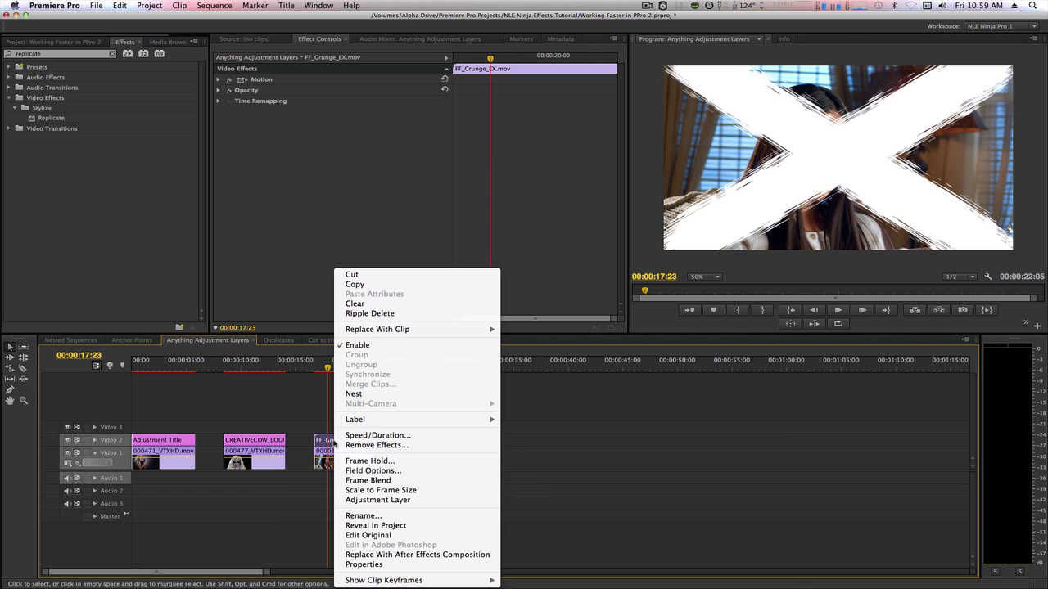
{"action": "left_click", "coordinate": [377, 501]}
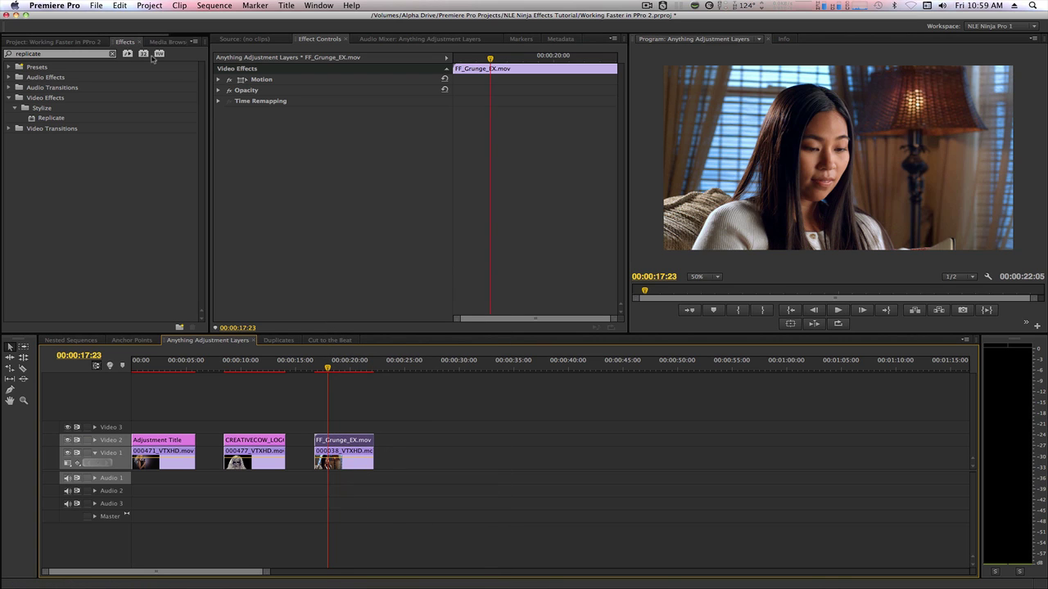
{"action": "left_click", "coordinate": [125, 41]}
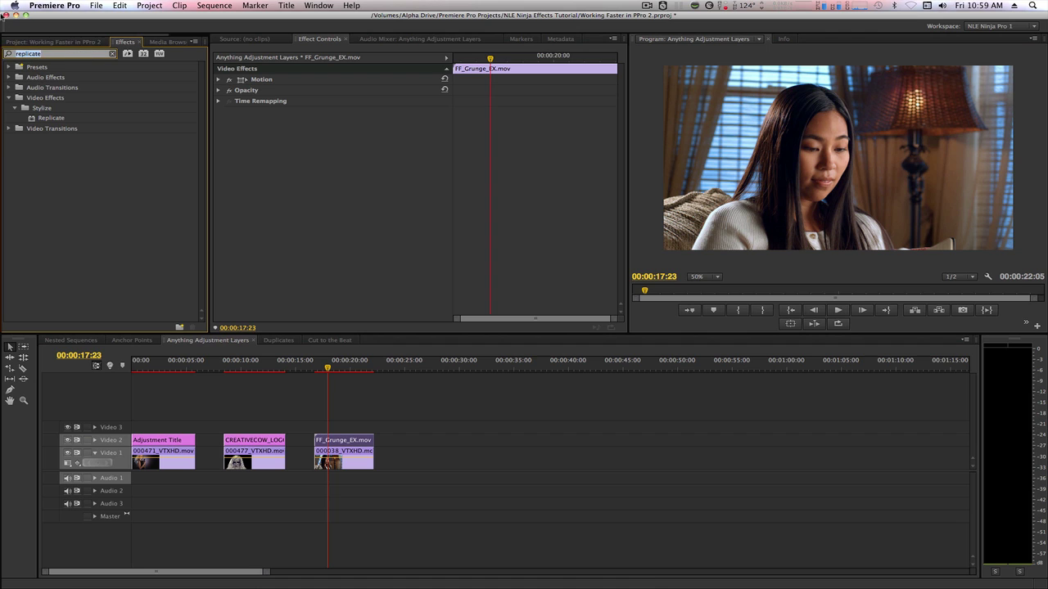
{"action": "type", "text": "so"}
{"action": "type", "text": "lar"}
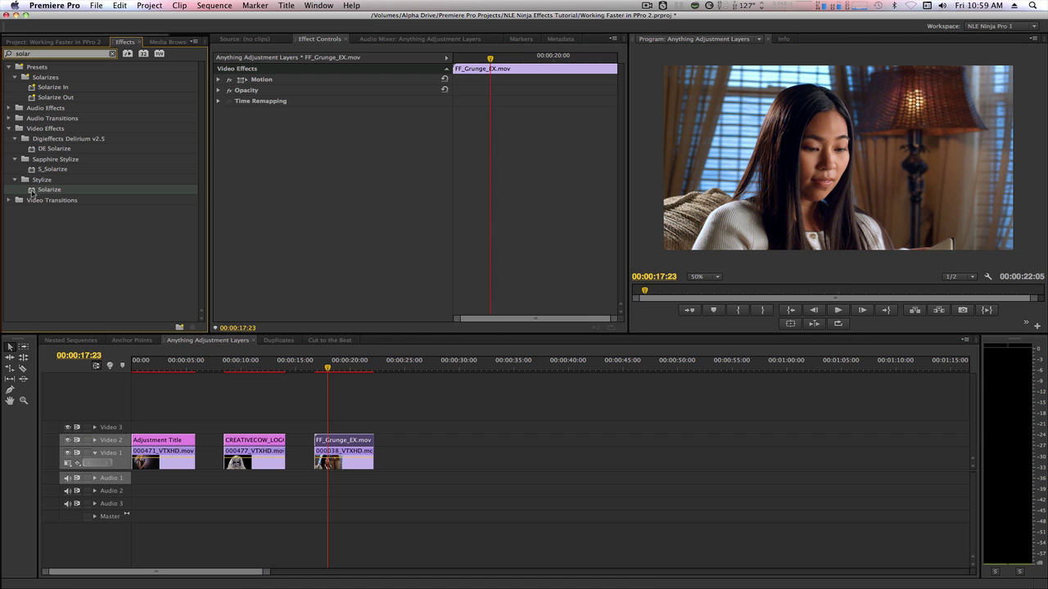
{"action": "double_click", "coordinate": [32, 190]}
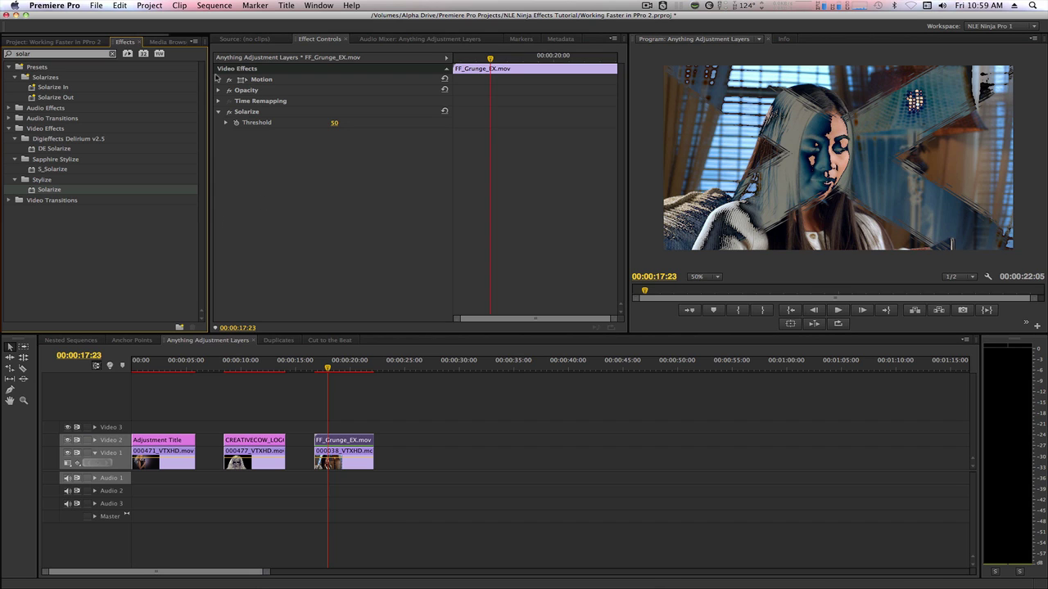
Test moving the FF_Grunge_EX.mov adjustment layer sideways across the frame and reset its Motion settings.
{"action": "left_click", "coordinate": [255, 81]}
{"action": "left_click", "coordinate": [218, 80]}
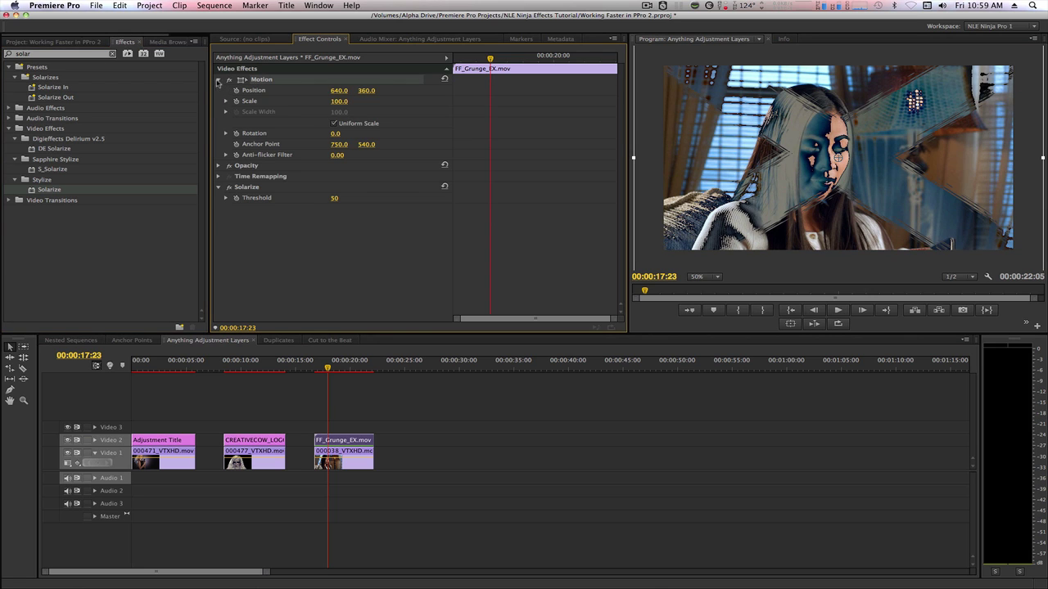
{"action": "left_click_drag", "start_coordinate": [837, 158], "coordinate": [705, 157]}
{"action": "left_click", "coordinate": [445, 79]}
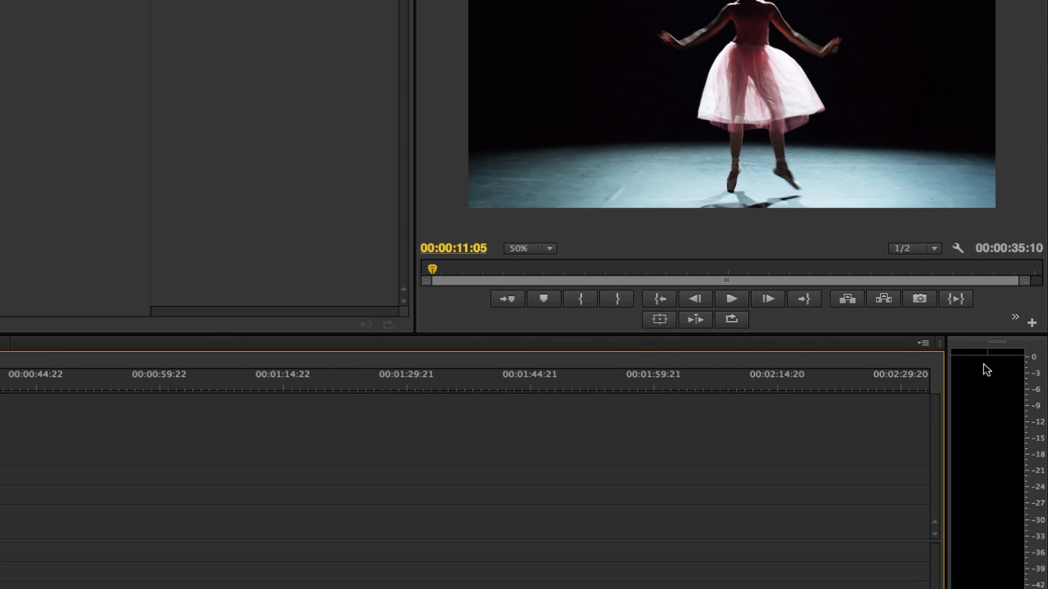
{"action": "left_click", "coordinate": [923, 343]}
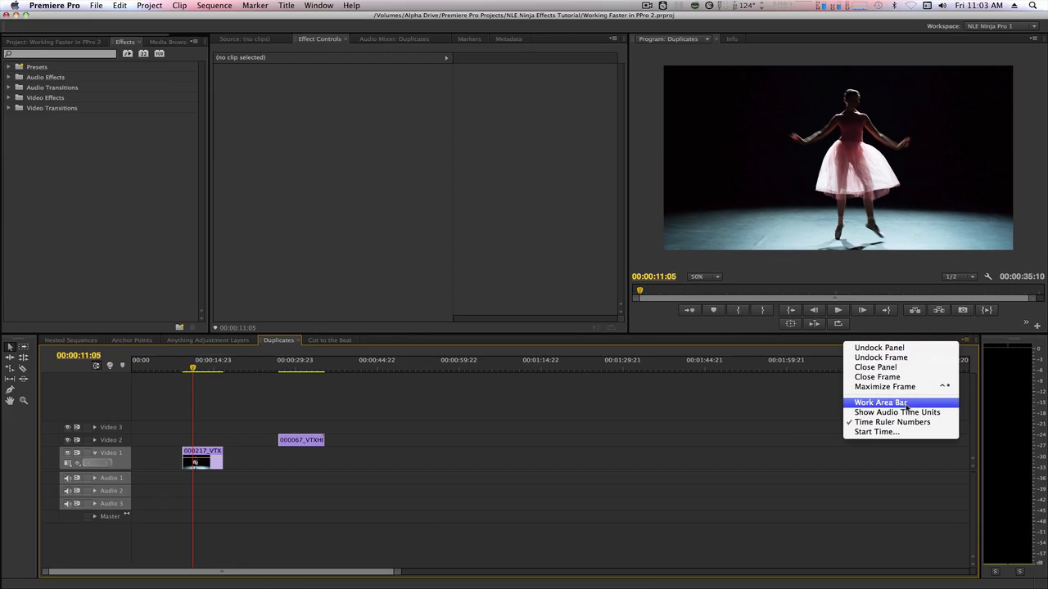
{"action": "left_click", "coordinate": [232, 410]}
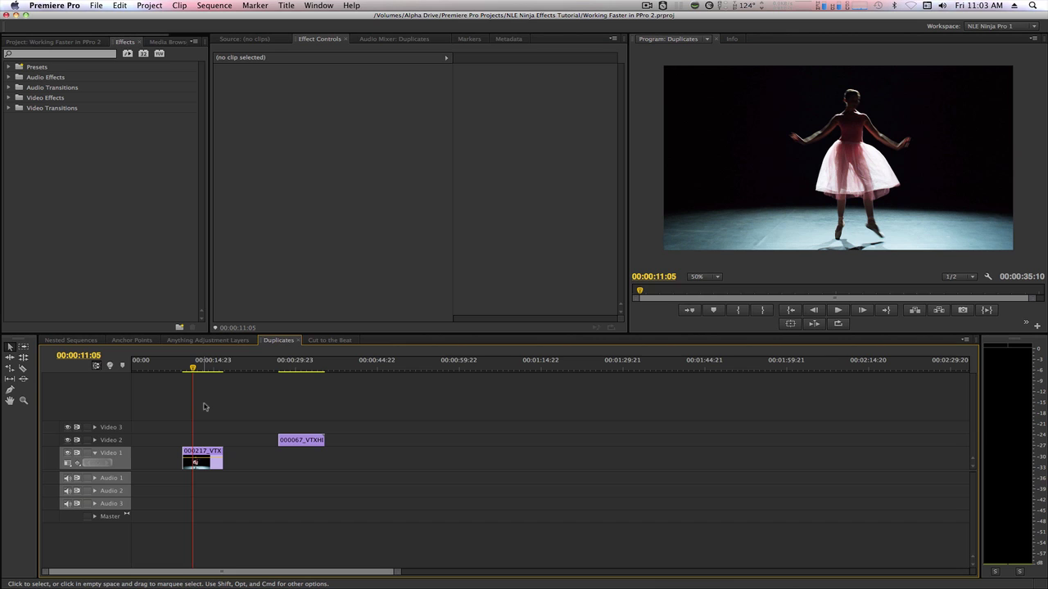
Mark a range from 00:00:11:05 to 00:00:13:17 in the Duplicates sequence and render it.
{"action": "key", "text": "space"}
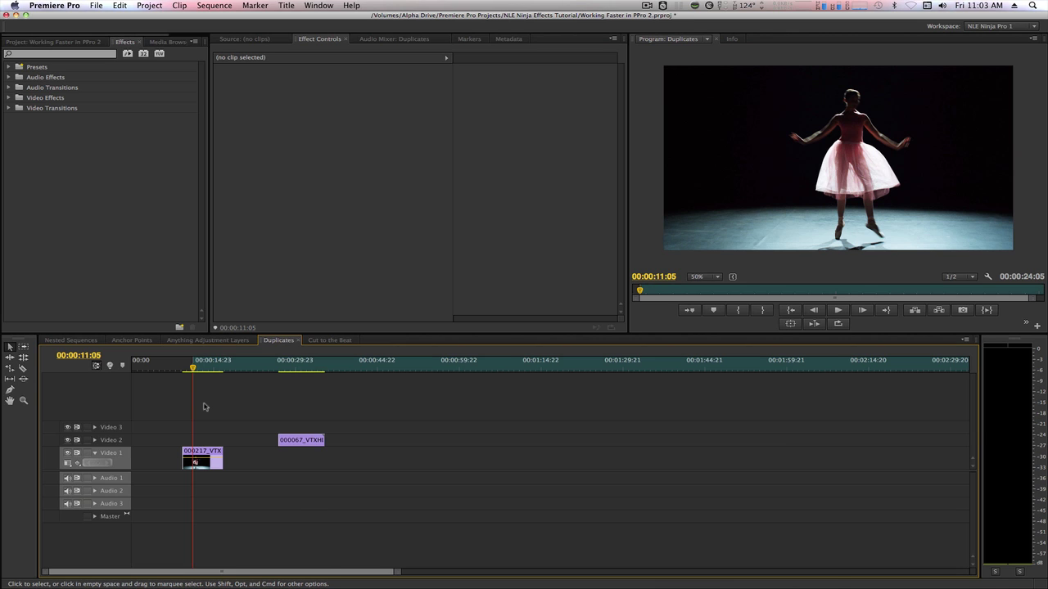
{"action": "key", "text": "o"}
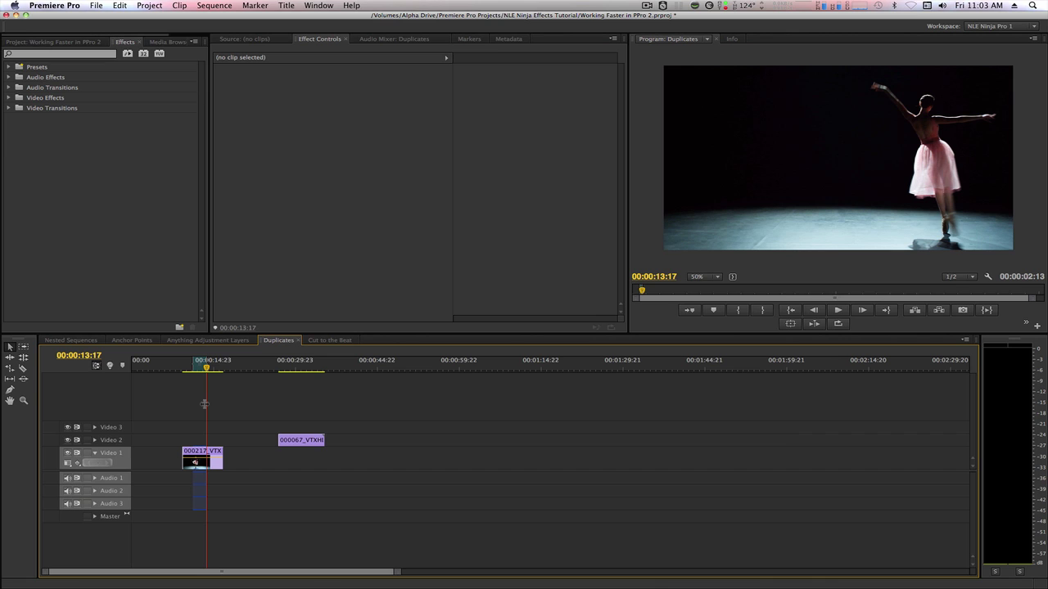
{"action": "key", "text": "Return"}
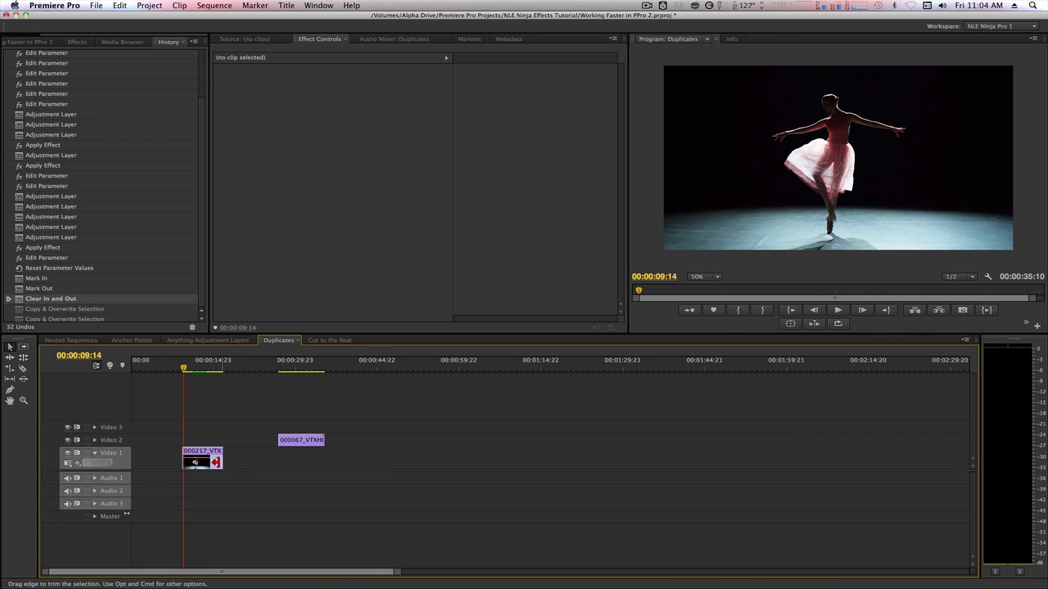
Place copies of the 000217_VTXHD.mov clip directly before and after it on Video 1 and above it on Video 2.
{"action": "left_click", "coordinate": [201, 456]}
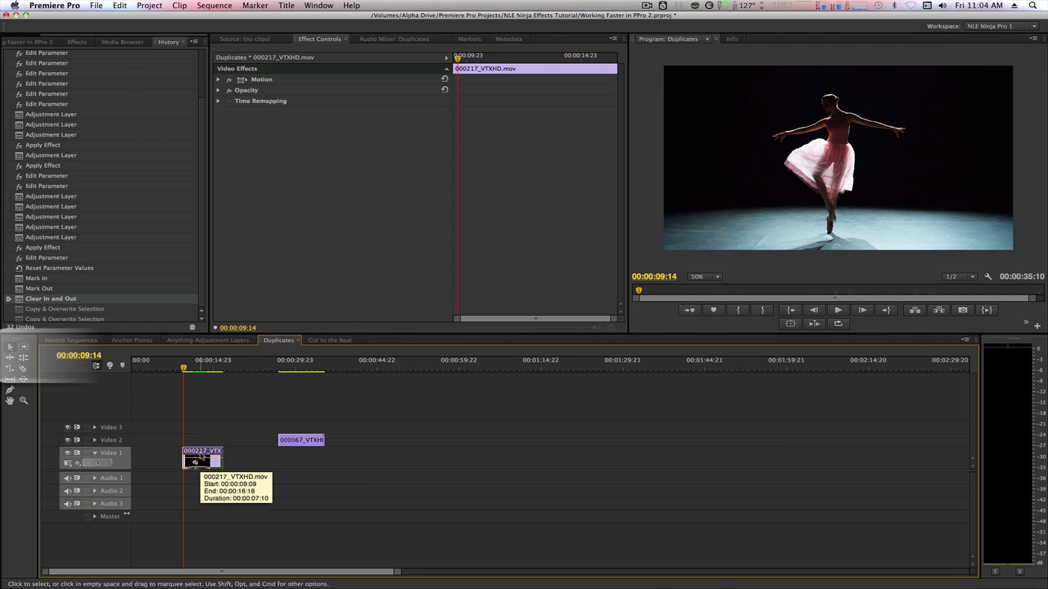
{"action": "left_click_drag", "start_coordinate": [200, 454], "coordinate": [250, 457]}
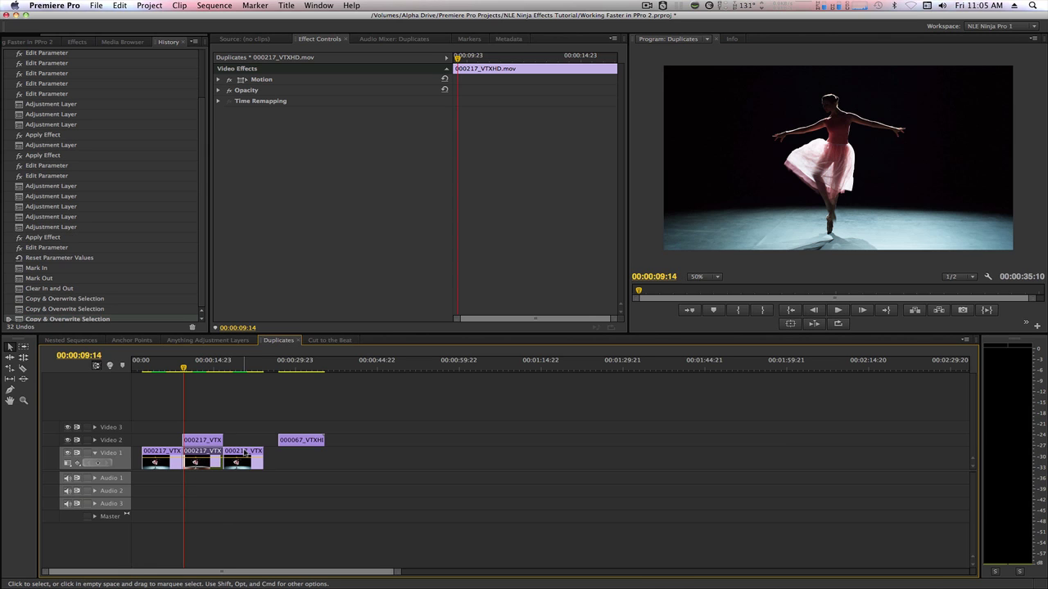
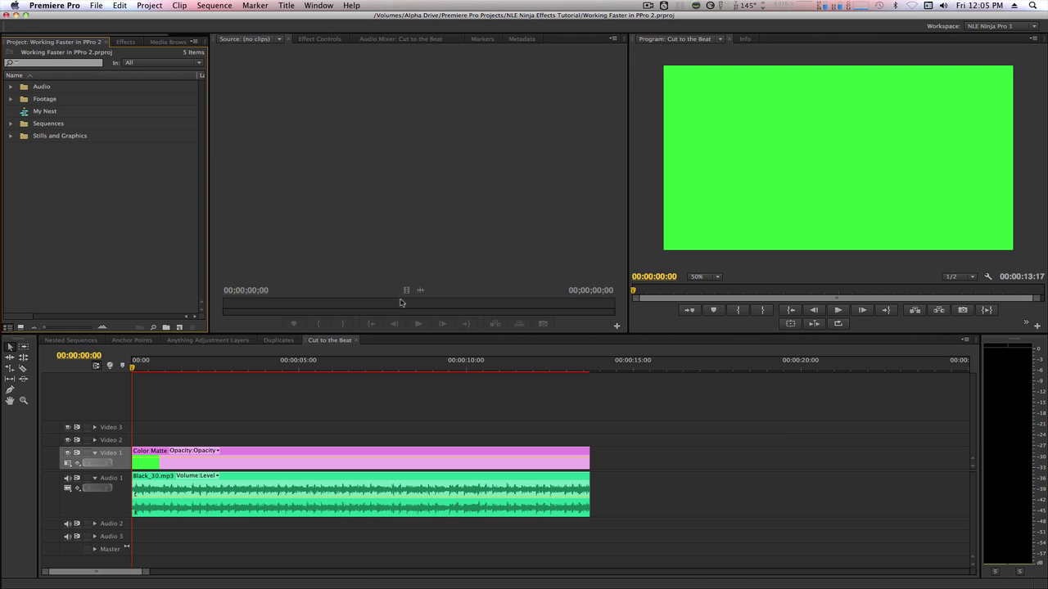
Play the Cut to the Beat sequence and split the Color Matte clip on Video 1 at each beat of the music.
{"action": "left_click", "coordinate": [335, 341]}
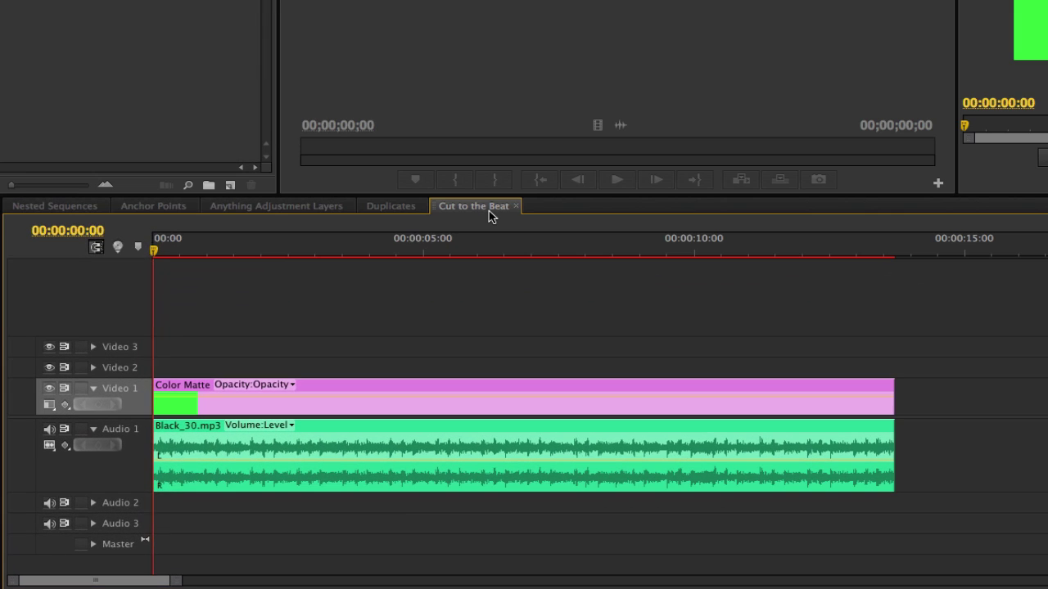
{"action": "key", "text": "space"}
{"action": "key", "text": "ctrl+k"}
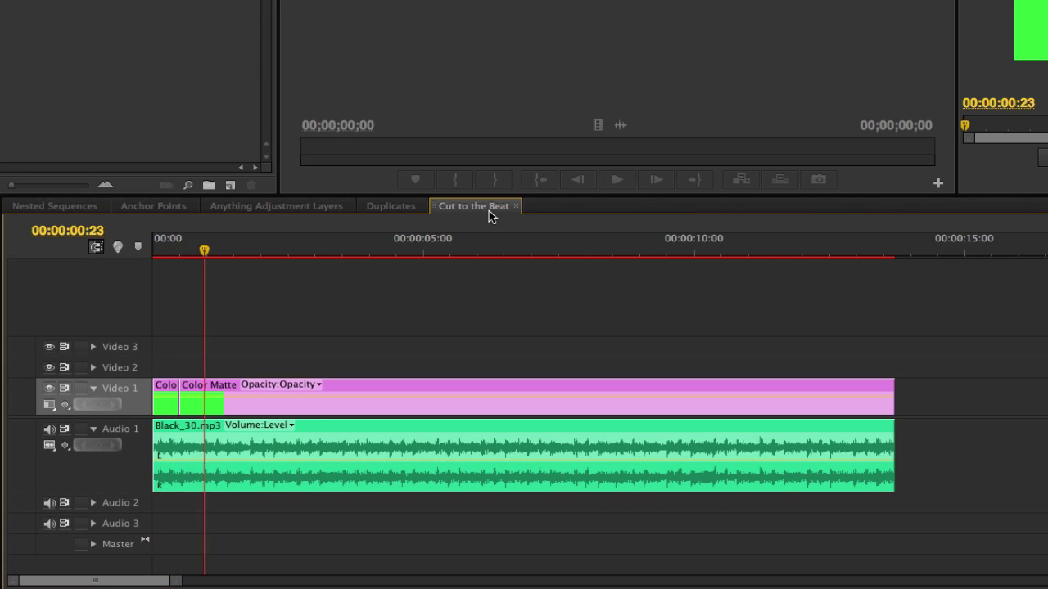
{"action": "key", "text": "ctrl+k"}
{"action": "key", "text": "ctrl+k"}
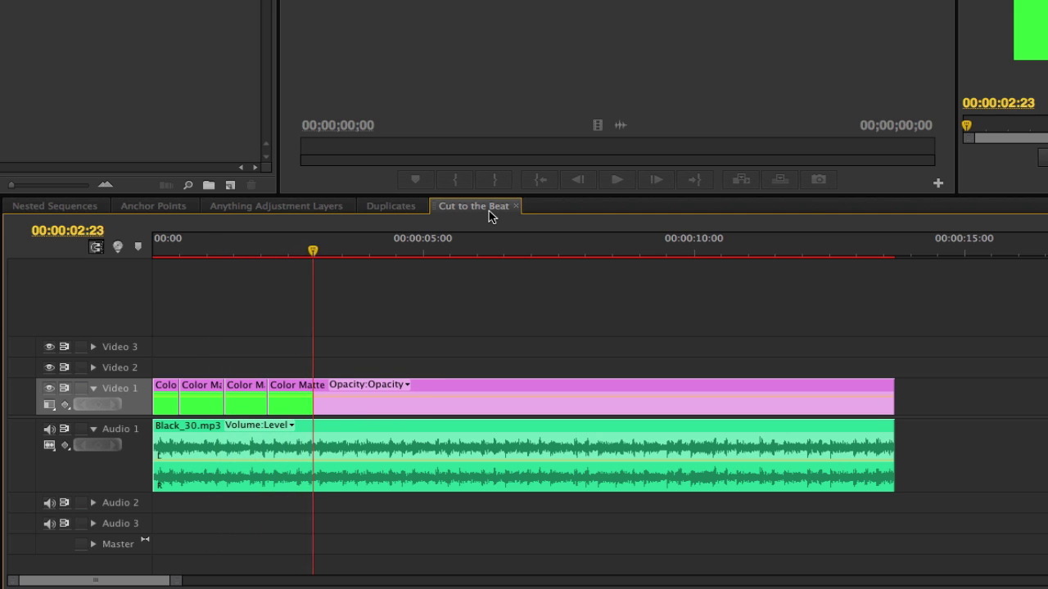
{"action": "key", "text": "ctrl+k"}
{"action": "key", "text": "ctrl+k"}
{"action": "key", "text": "ctrl+k"}
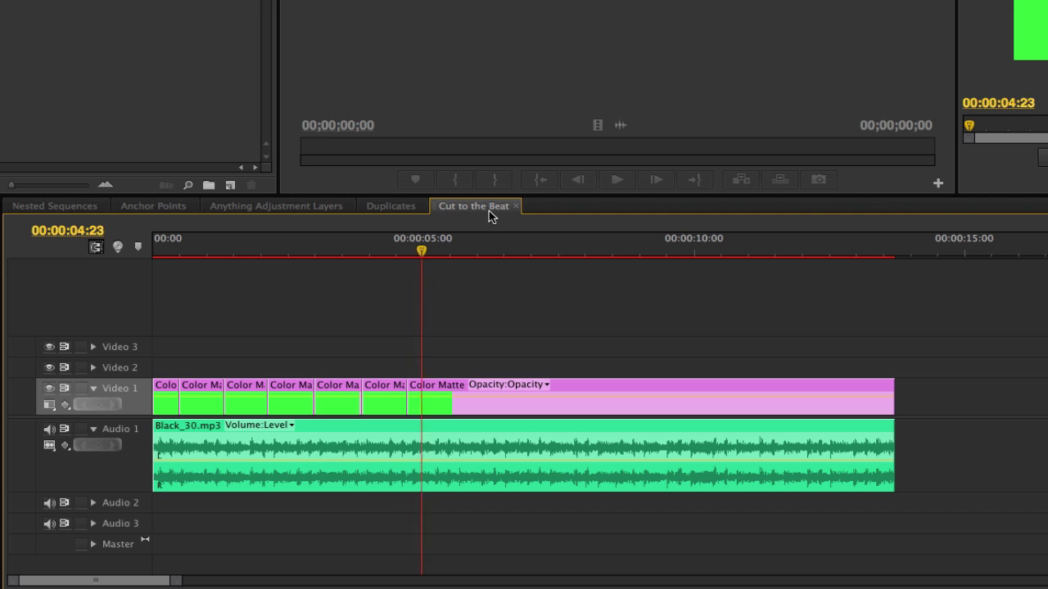
{"action": "key", "text": "ctrl+k"}
{"action": "key", "text": "ctrl+k"}
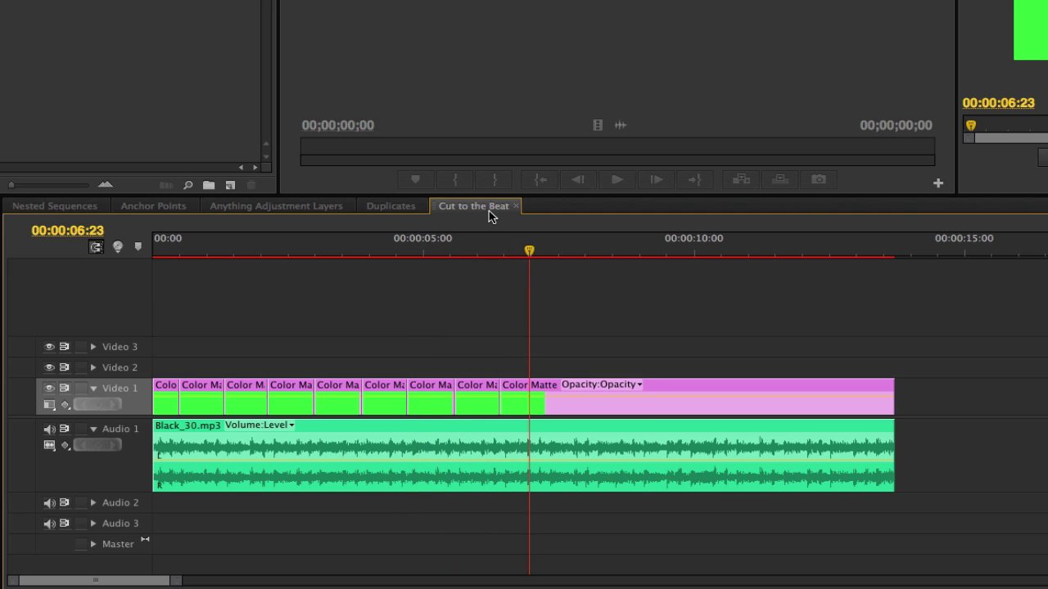
{"action": "key", "text": "ctrl+k"}
{"action": "key", "text": "ctrl+k"}
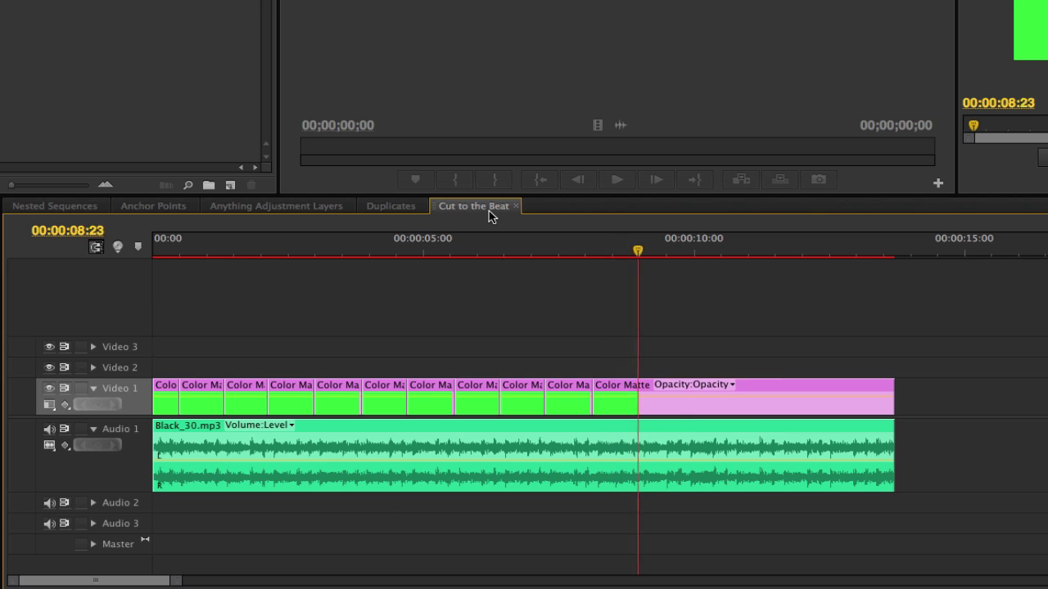
{"action": "key", "text": "ctrl+k"}
{"action": "key", "text": "ctrl+k"}
{"action": "key", "text": "ctrl+k"}
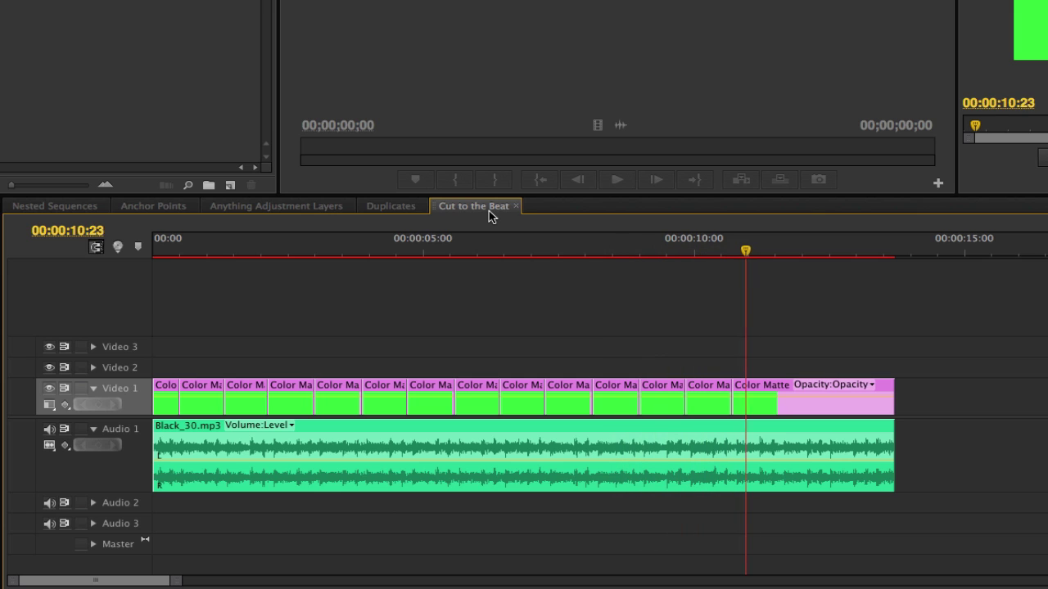
{"action": "key", "text": "ctrl+k"}
{"action": "key", "text": "ctrl+k"}
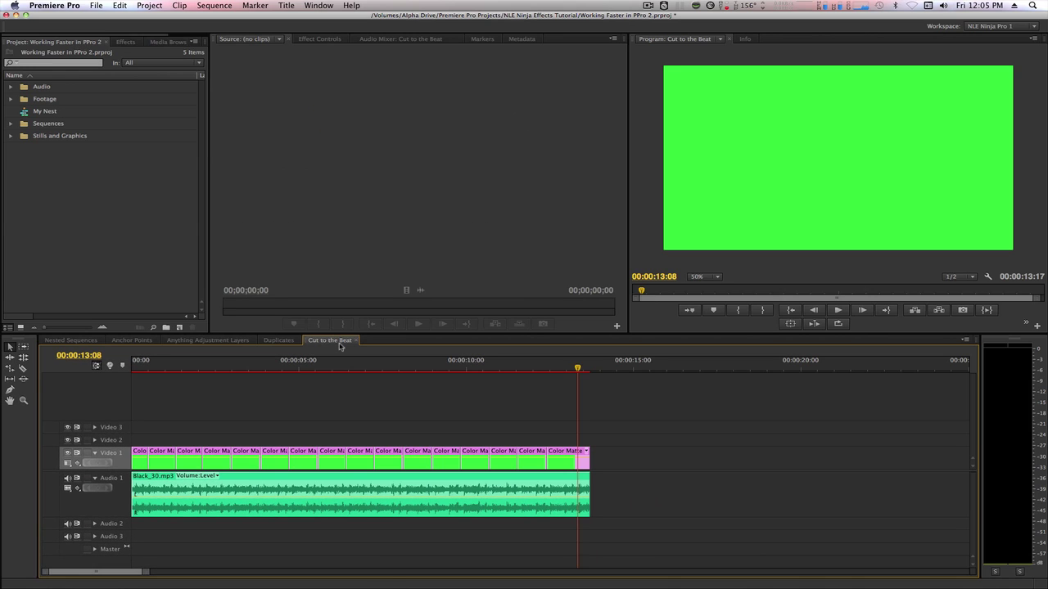
From the Footage bin, replace the first five Color Matte segments with 000038, 000067, 000169, 000156 and 000198_VTXHD.mov.
{"action": "key", "text": "Home"}
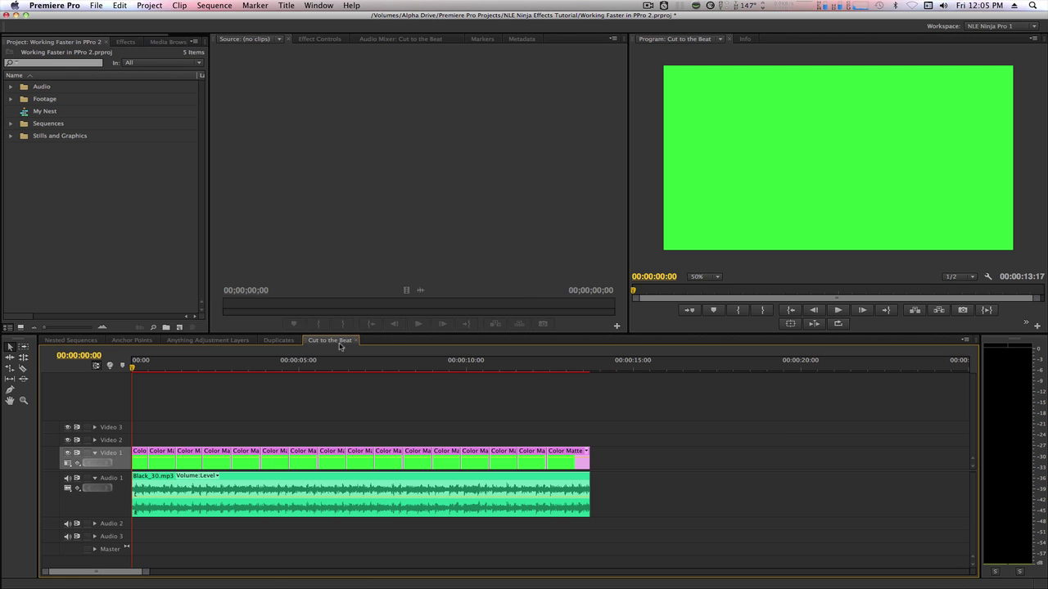
{"action": "double_click", "coordinate": [23, 99]}
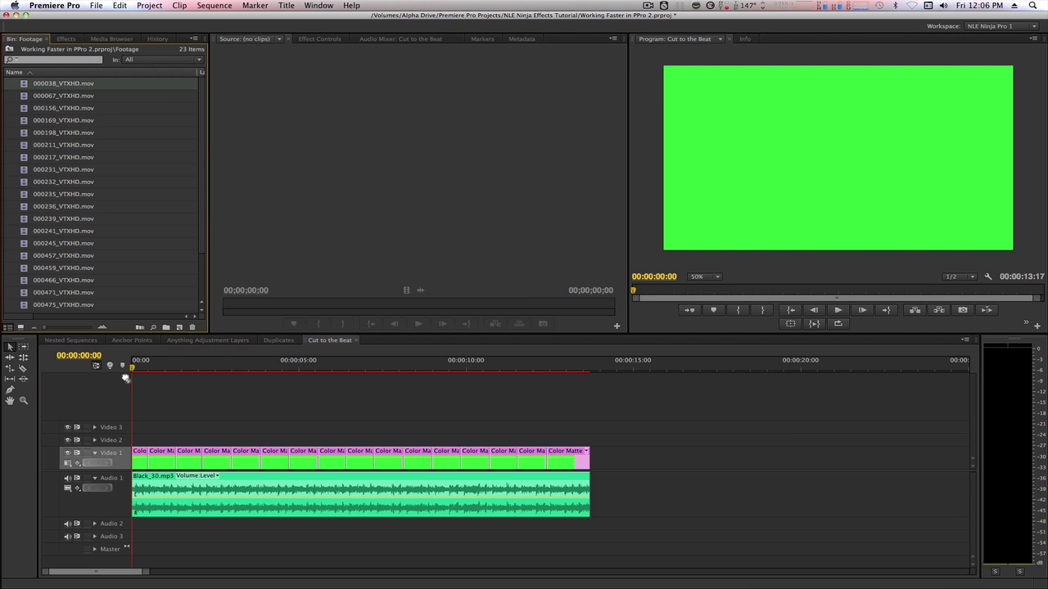
{"action": "left_click", "coordinate": [63, 95]}
{"action": "key", "text": "period"}
{"action": "left_click", "coordinate": [63, 119]}
{"action": "key", "text": "period"}
{"action": "left_click", "coordinate": [63, 107]}
{"action": "key", "text": "period"}
{"action": "left_click", "coordinate": [63, 132]}
{"action": "key", "text": "period"}
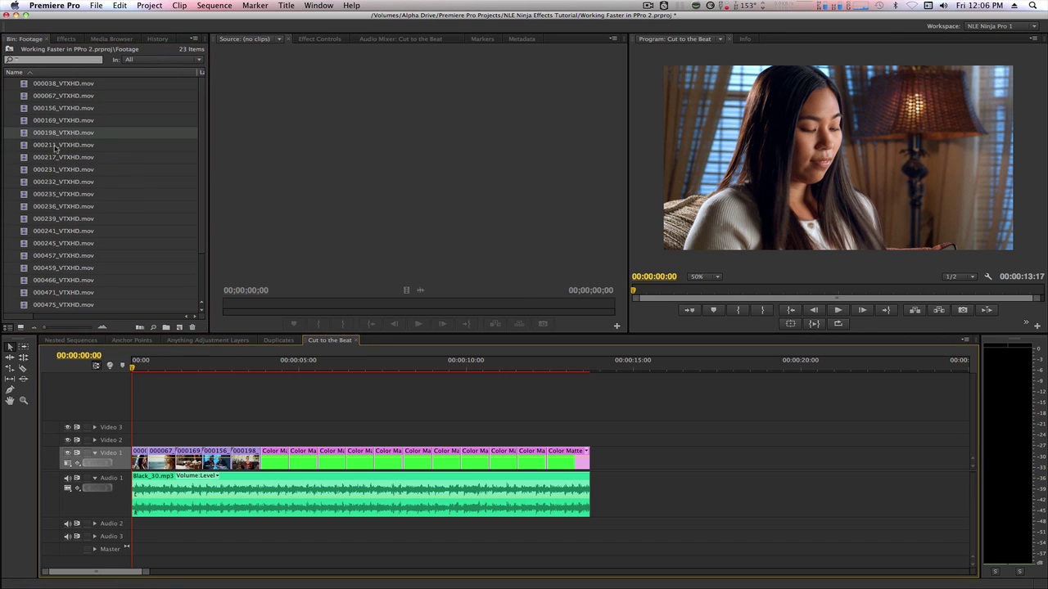
Replace the next four Color Matte segments on Video 1 with 000169, 000231, 000217 and 000232_VTXHD.mov.
{"action": "left_click", "coordinate": [55, 145]}
{"action": "key", "text": "period"}
{"action": "left_click", "coordinate": [49, 169]}
{"action": "key", "text": "period"}
{"action": "left_click", "coordinate": [45, 158]}
{"action": "key", "text": "period"}
{"action": "left_click", "coordinate": [37, 182]}
{"action": "key", "text": "period"}
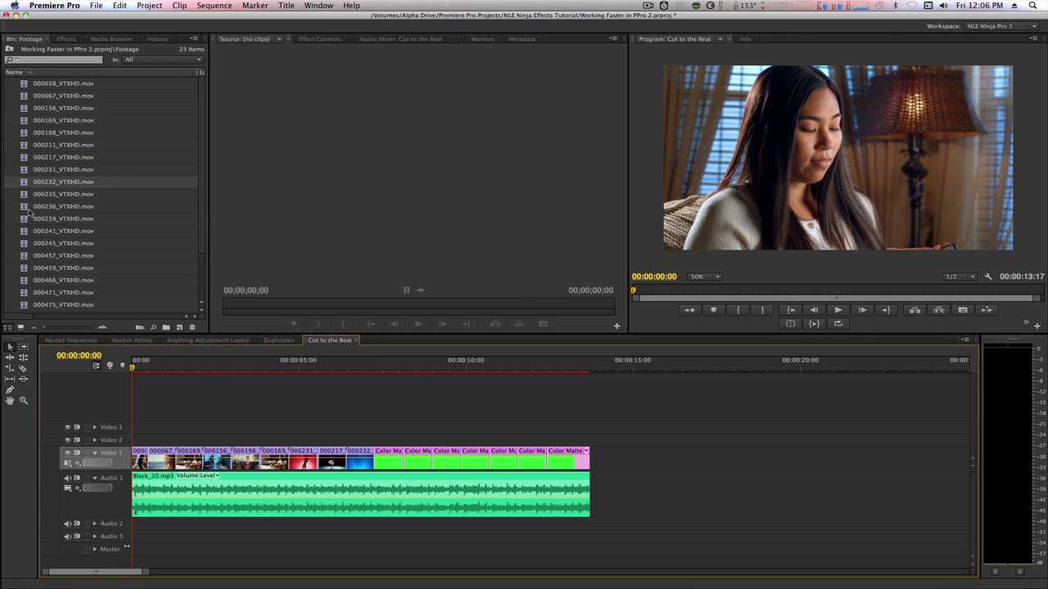
Replace the following four Color Matte segments with 000236, 000235, 000241 and 000239_VTXHD.mov.
{"action": "left_click", "coordinate": [41, 206]}
{"action": "key", "text": "period"}
{"action": "left_click", "coordinate": [41, 194]}
{"action": "key", "text": "period"}
{"action": "left_click", "coordinate": [41, 231]}
{"action": "key", "text": "period"}
{"action": "left_click", "coordinate": [41, 218]}
{"action": "key", "text": "period"}
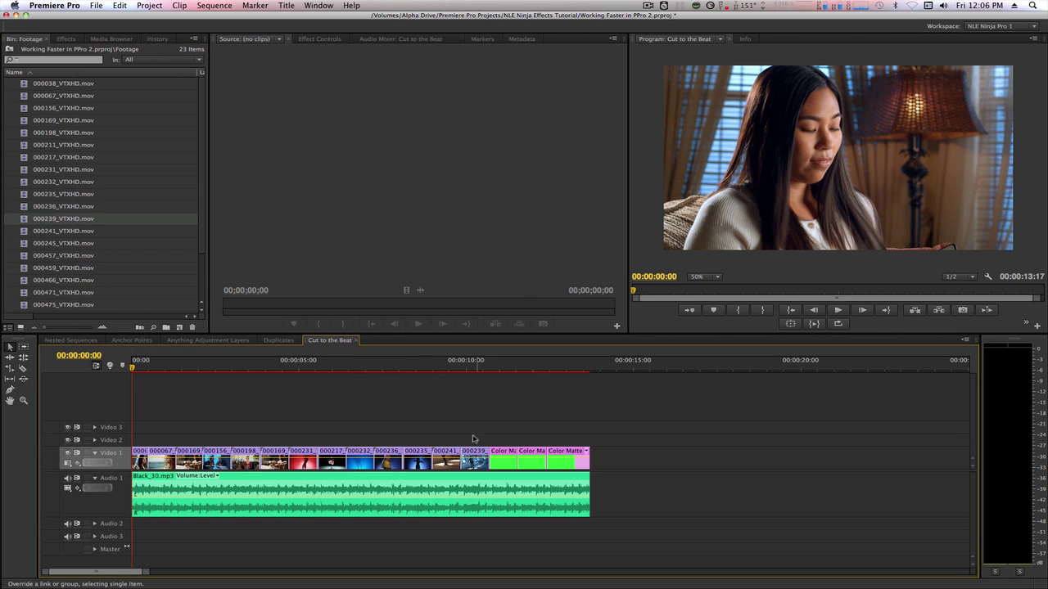
Replace the last three Color Matte segments with 000457, 000459 and 000471_VTXHD.mov and play the sequence from the start.
{"action": "left_click_drag", "start_coordinate": [63, 255], "coordinate": [531, 459]}
{"action": "left_click_drag", "start_coordinate": [63, 292], "coordinate": [581, 465]}
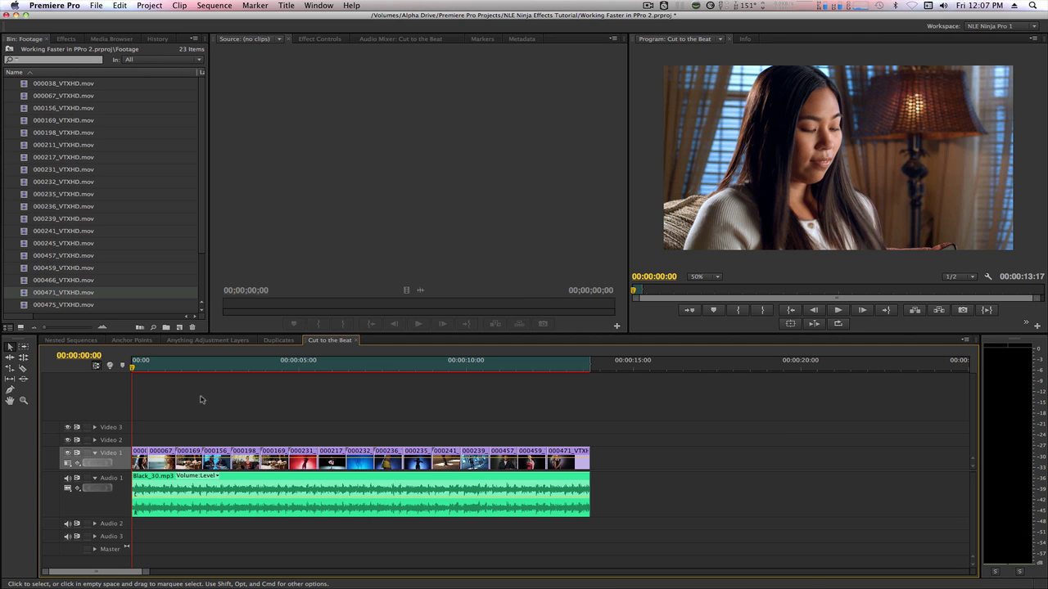
{"action": "key", "text": "space"}
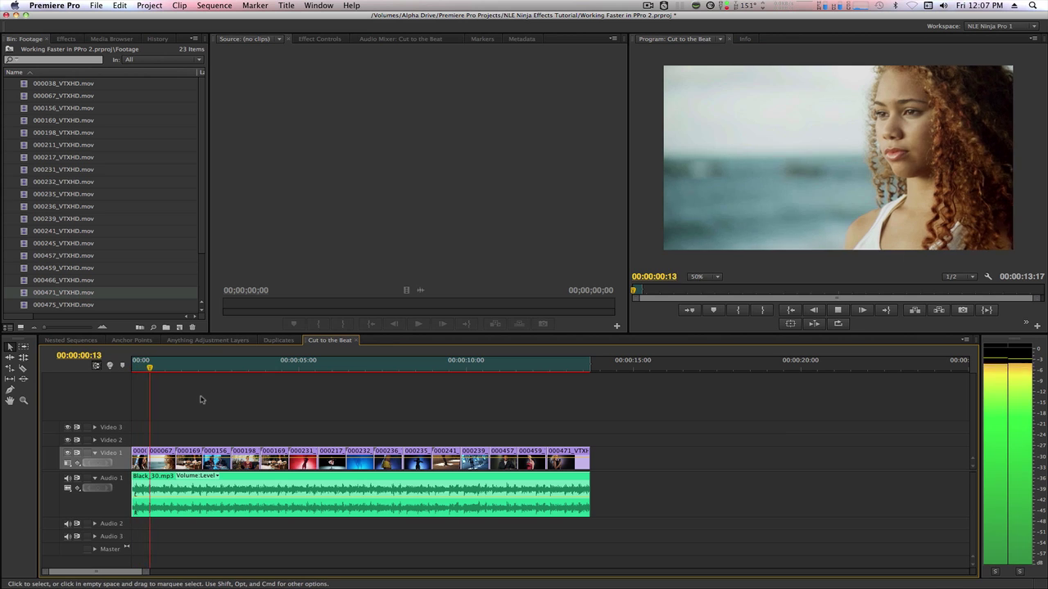